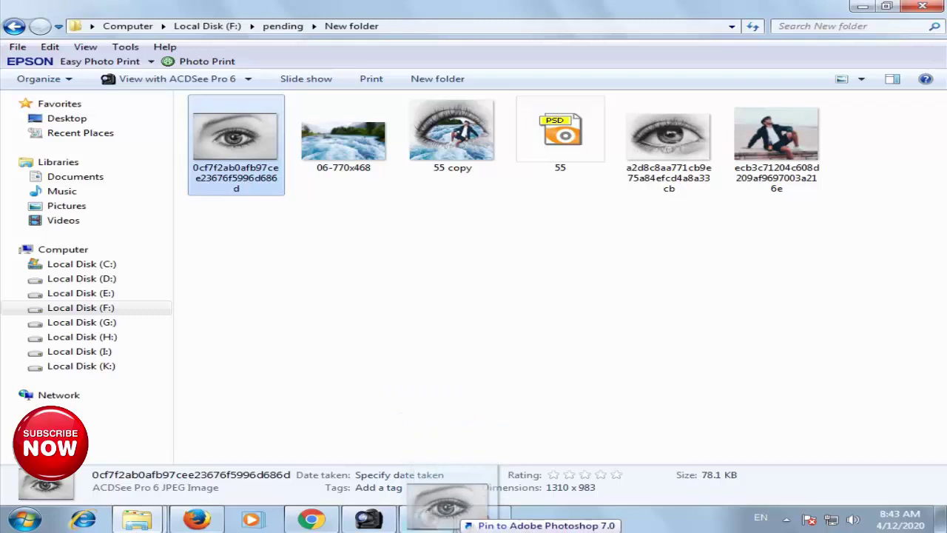
Copy the entire pencil-drawn eye image and paste it as a new layer into 55.psd
key("ctrl+a")
key("ctrl+c")
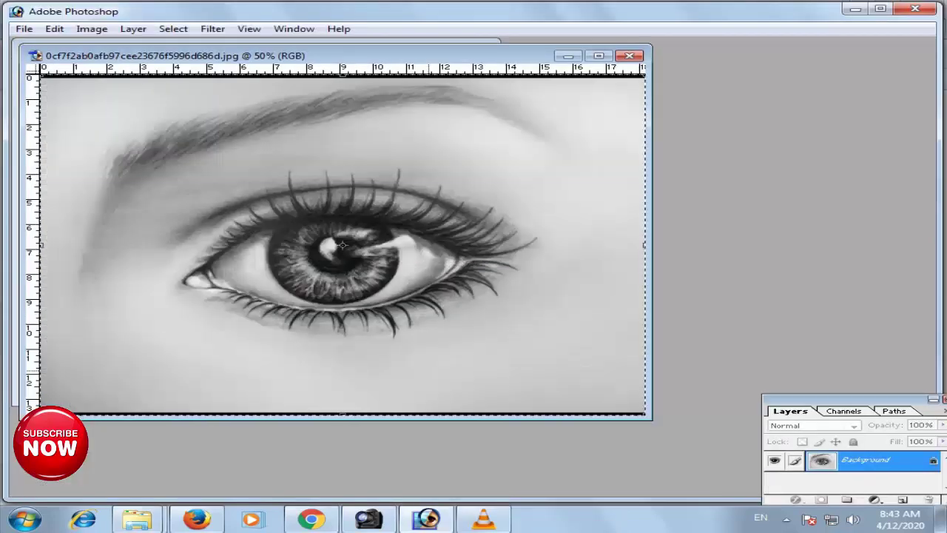
key("ctrl+Tab")
key("ctrl+v")
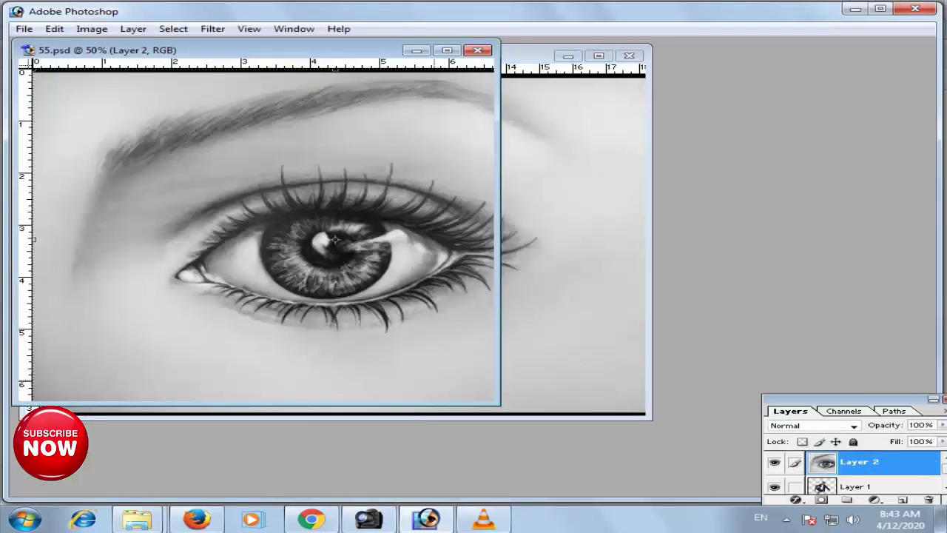
Enlarge the pasted eye layer with Free Transform and align it with the canvas's top edge
key("f")
key("ctrl+t")
left_click_drag(856, 112, 716, 191)
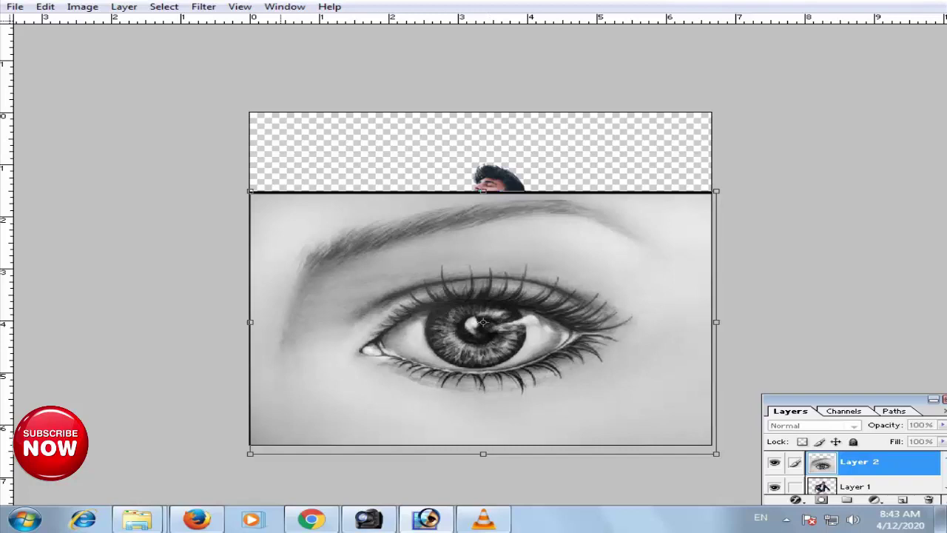
left_click_drag(250, 191, 188, 155)
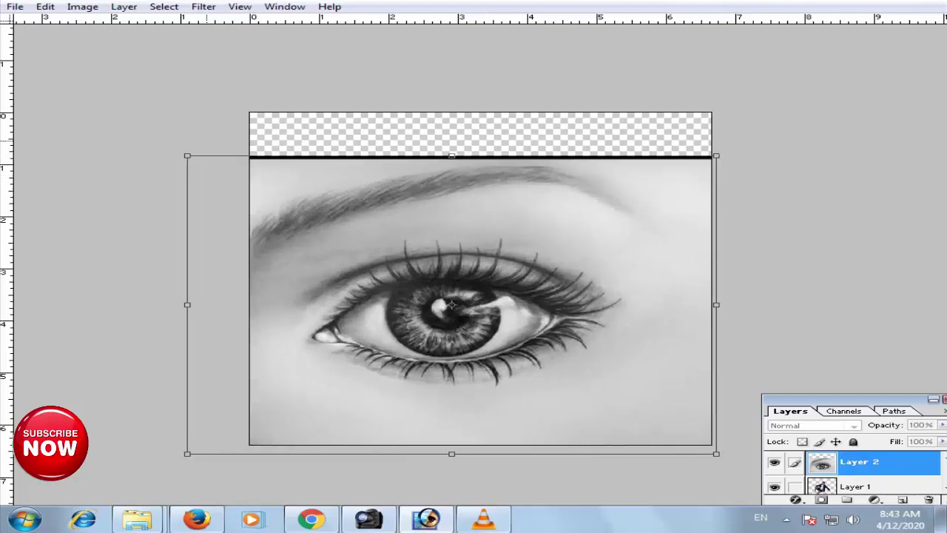
left_click_drag(344, 214, 348, 170)
key("Return")
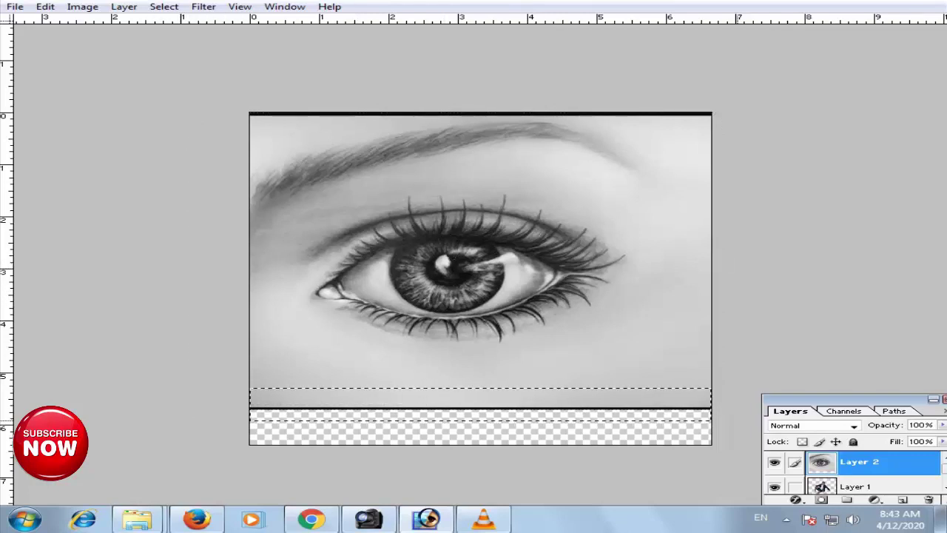
Try to fade the eye layer's bottom edge by deleting the selected strip with a 50-pixel feather, and undo it
key("ctrl+alt+d")
type("50")
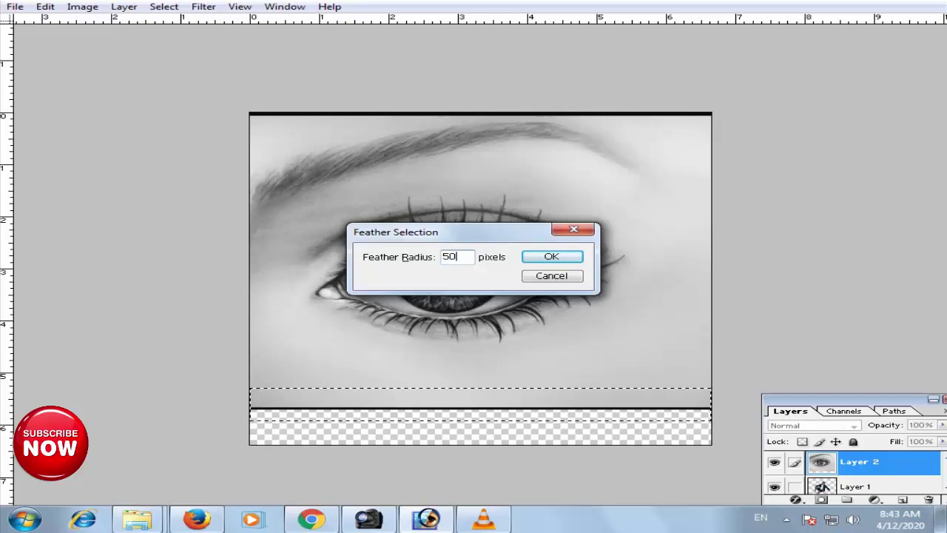
key("Return")
key("Return")
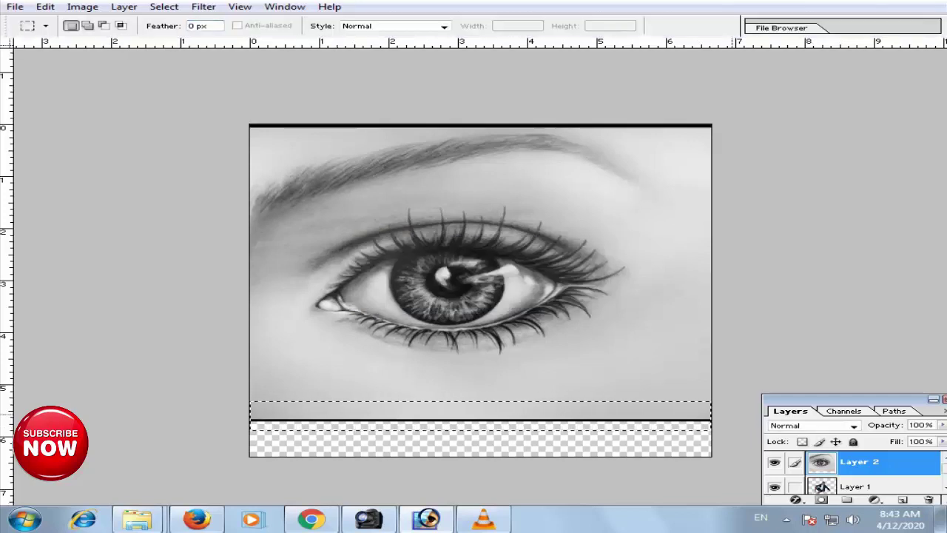
key("Delete")
key("ctrl+d")
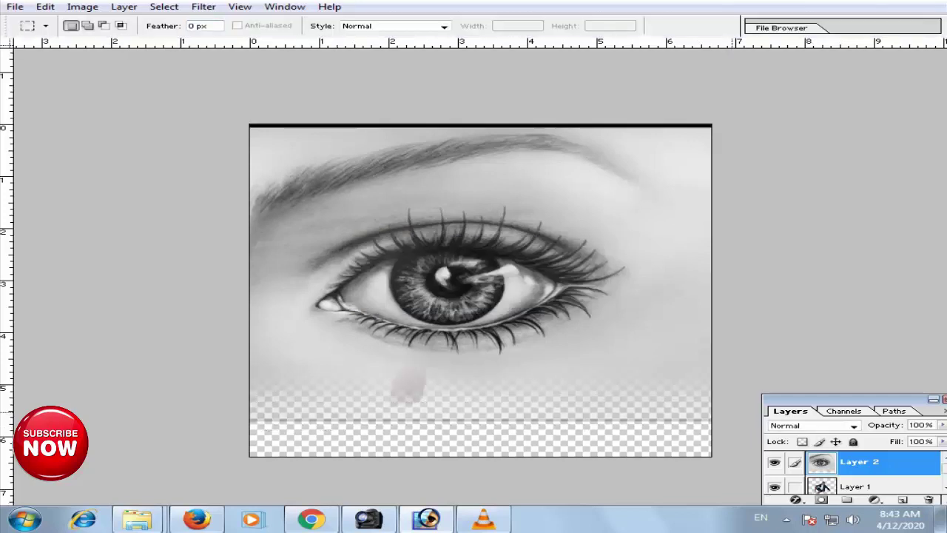
key("ctrl+alt+z")
key("ctrl+alt+z")
Feather the bottom strip selection by 10 pixels, delete it, and place the eye layer beneath the man's layer
key("ctrl+alt+d")
type("10")
key("Return")
key("Delete")
key("ctrl+d")
key("ctrl+bracketleft")
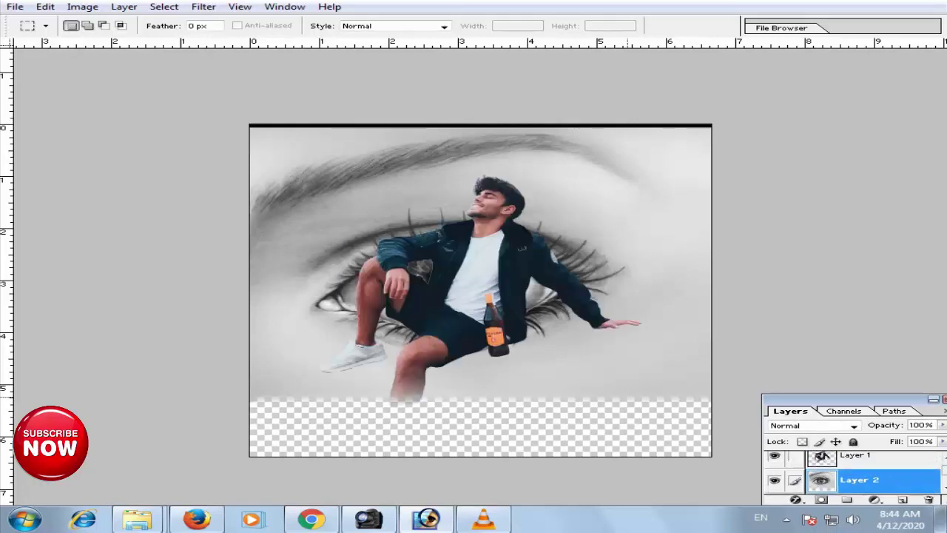
Scale the man on Layer 1 down so he fits inside the eye opening, over the iris
key("v")
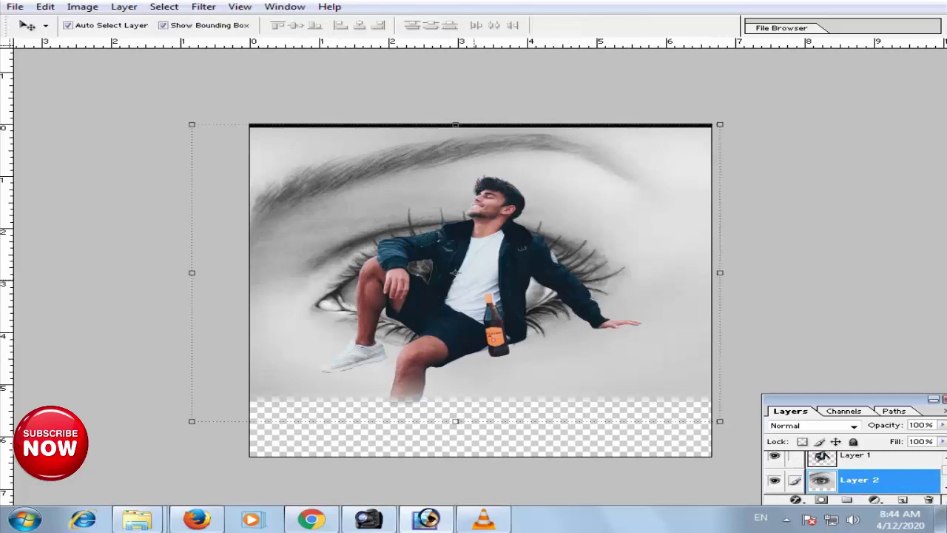
key("alt+bracketright")
left_click_drag(643, 175, 579, 202)
key("Return")
key("ctrl+plus")
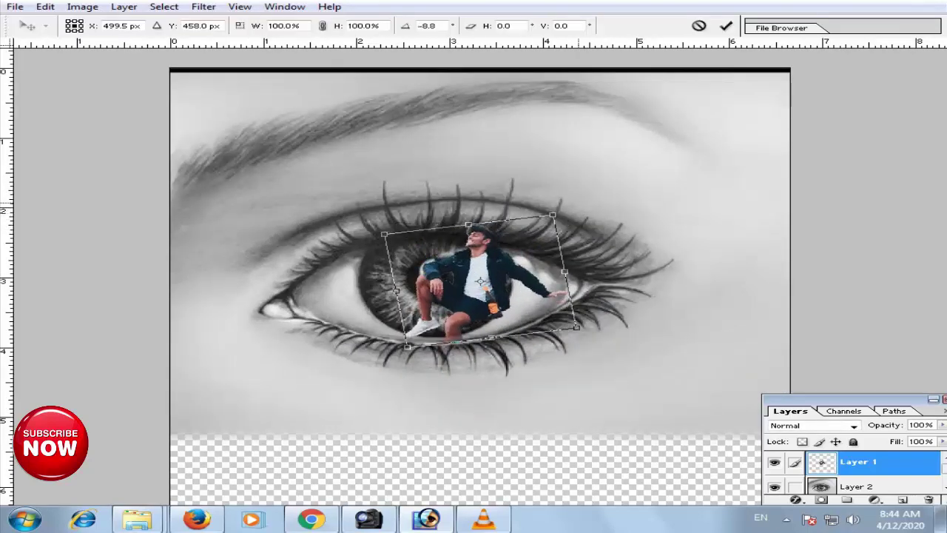
key("Escape")
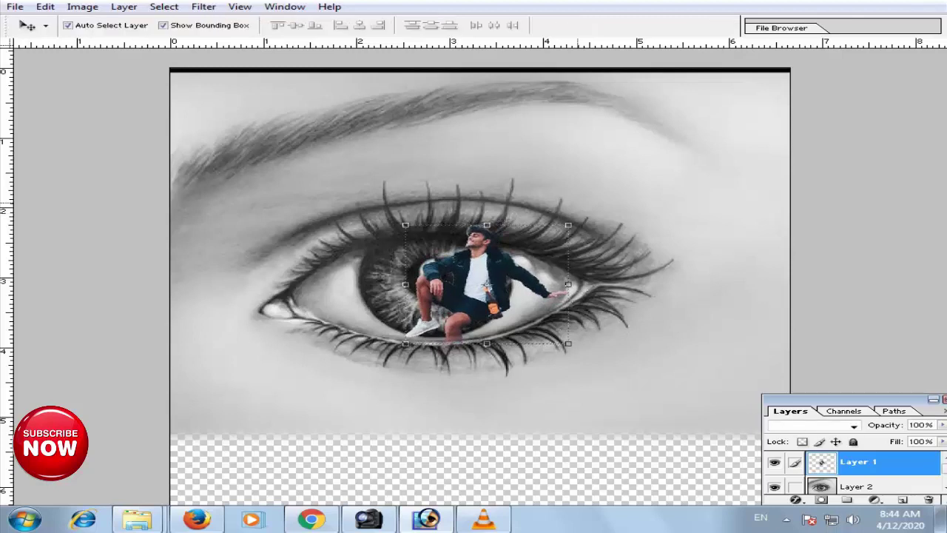
Nudge the man downward until he sits on the eye's lower lid
key("Right")
key("Right")
key("Down")
key("Down")
key("Down")
key("Down")
key("Down")
key("Down")
key("Down")
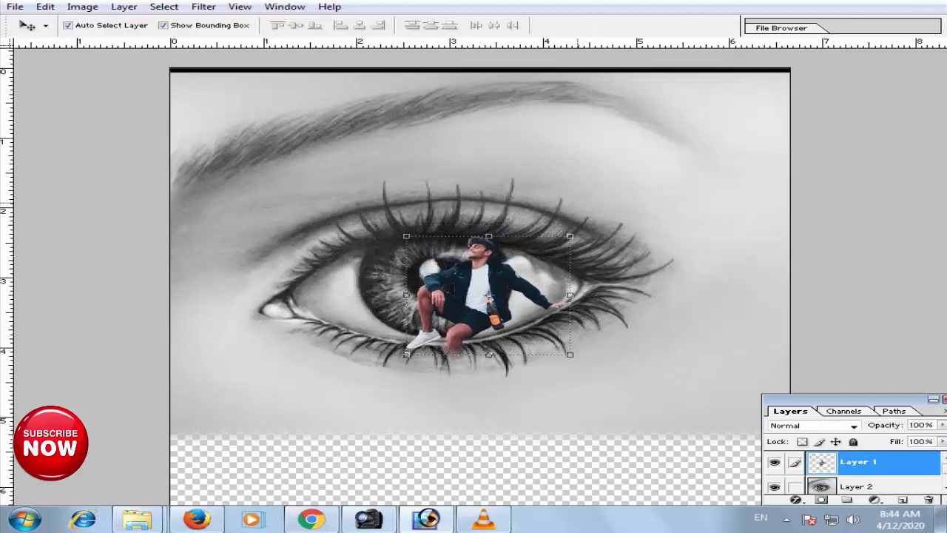
key("Down")
key("Down")
key("Down")
key("Down")
key("Down")
key("Down")
key("Down")
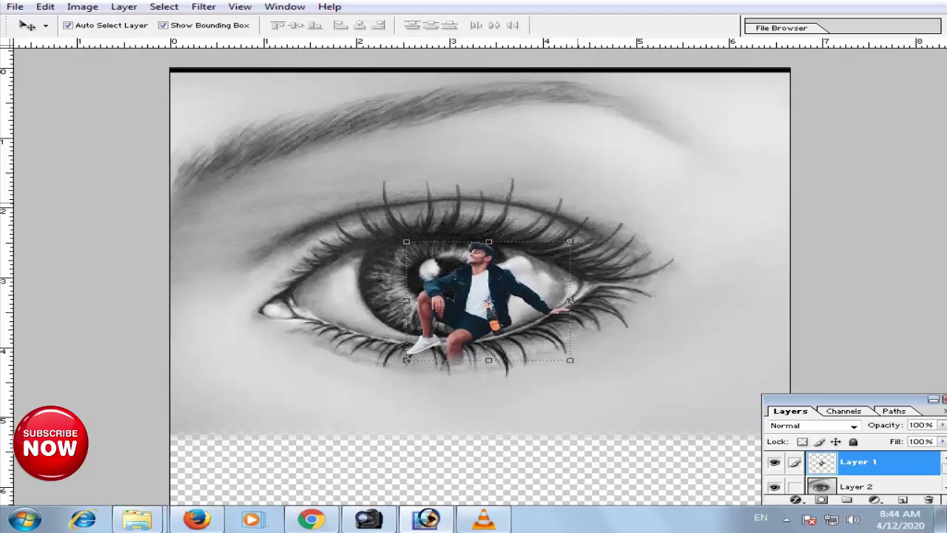
key("Down")
key("Down")
key("Left")
key("Left")
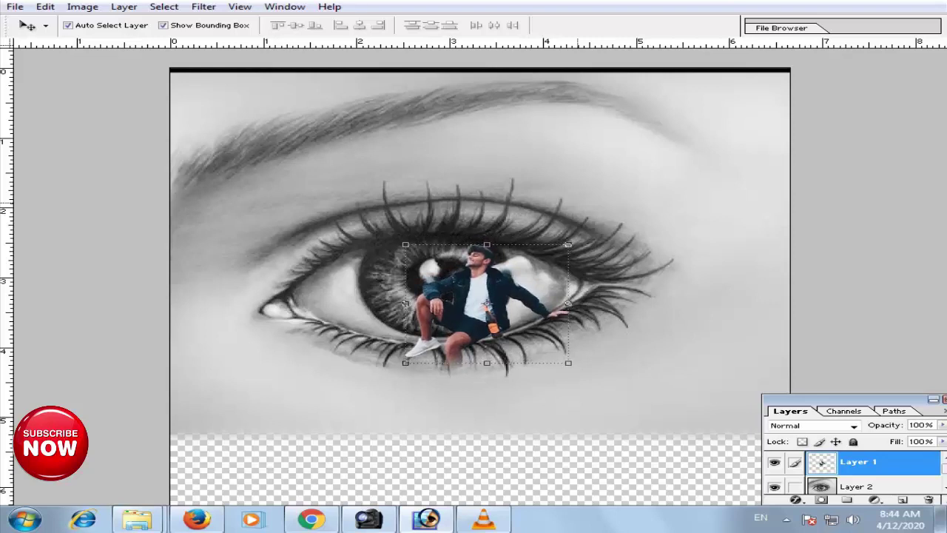
Enlarge the eye layer to about 176% and reposition it so the eye fills the canvas
left_click(578, 204)
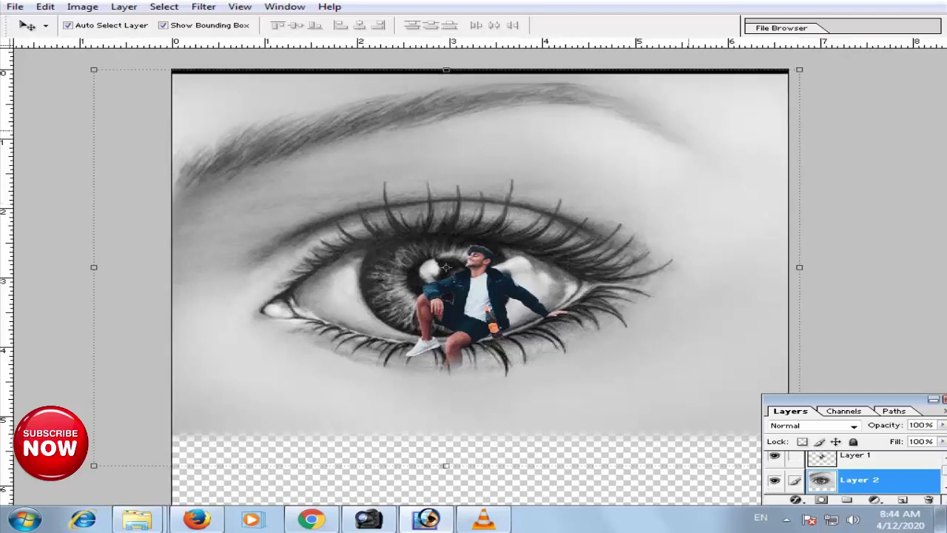
key("ctrl+minus")
left_click_drag(720, 124, 920, 12)
left_click_drag(611, 164, 617, 140)
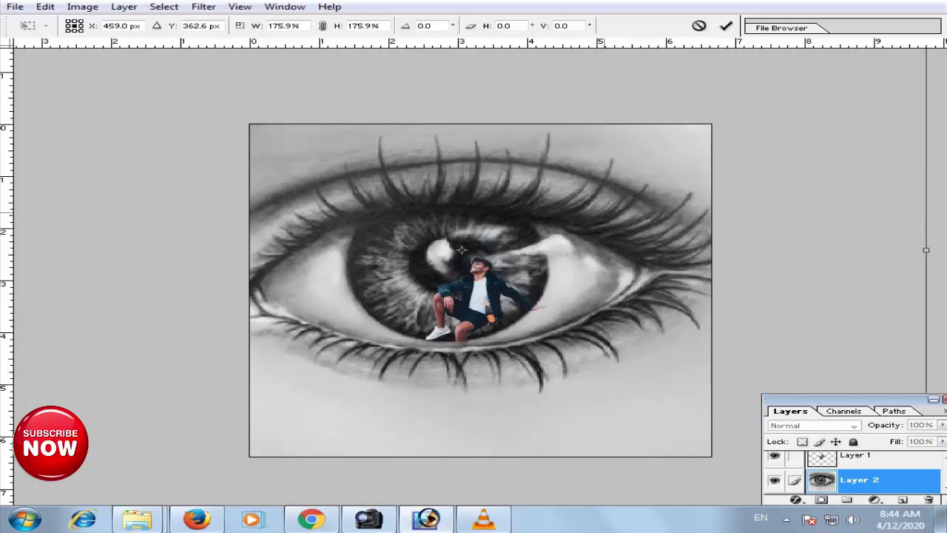
key("Return")
Enlarge the man's layer and move him onto the lower lid beside the iris
left_click(485, 299)
key("ctrl+t")
left_click_drag(547, 255, 603, 215)
key("Return")
left_click_drag(514, 279, 532, 300)
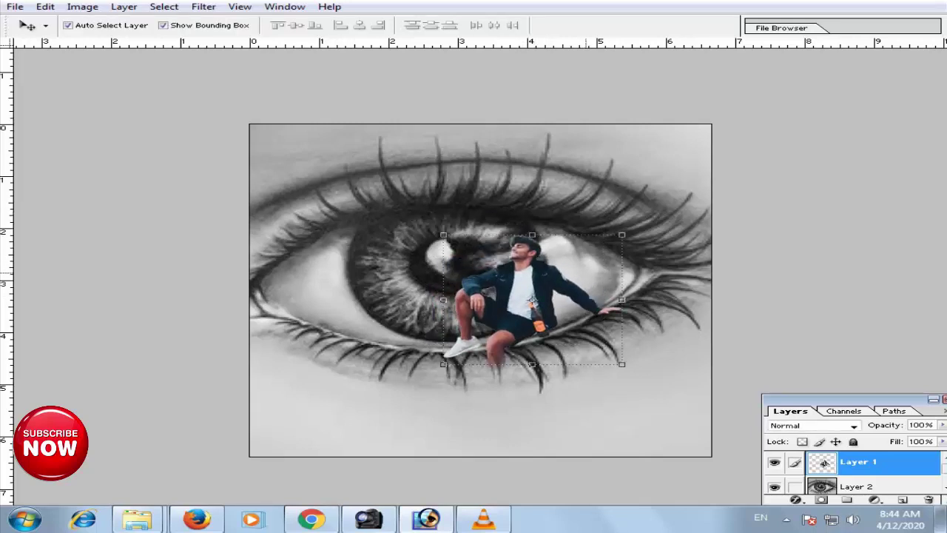
Skew the man's layer vertically by about 1.2 degrees and move him back over the middle of the iris
key("ctrl+t")
left_click_drag(621, 300, 621, 302)
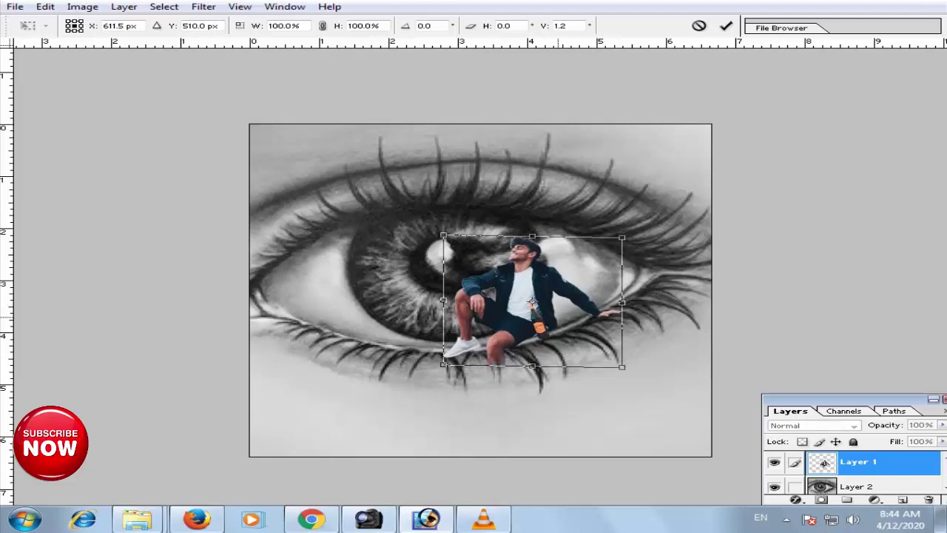
left_click_drag(525, 297, 487, 302)
key("Return")
key("ctrl+plus")
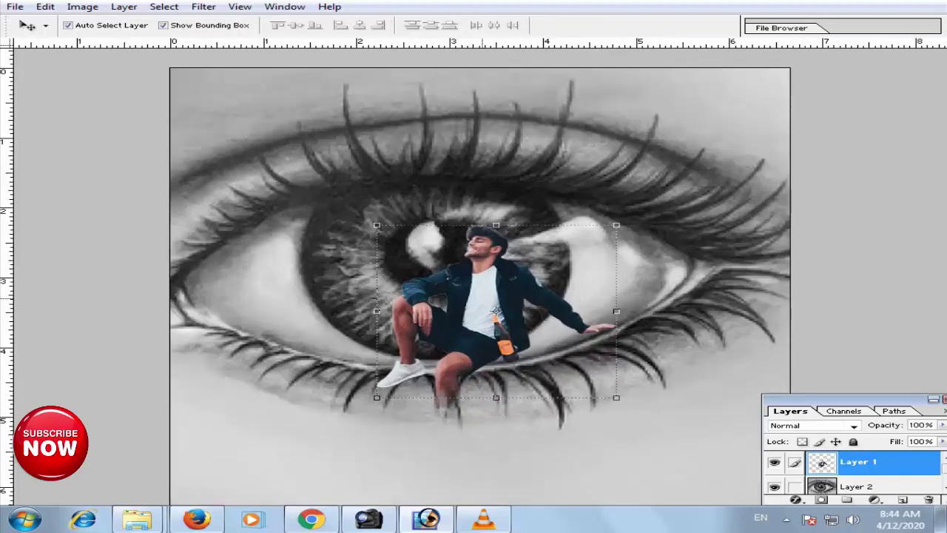
Move the man toward the eye's outer corner, rotate him about 8.9 degrees, and nudge him onto the lower lid
left_click_drag(496, 309, 538, 310)
left_click_drag(671, 211, 697, 226)
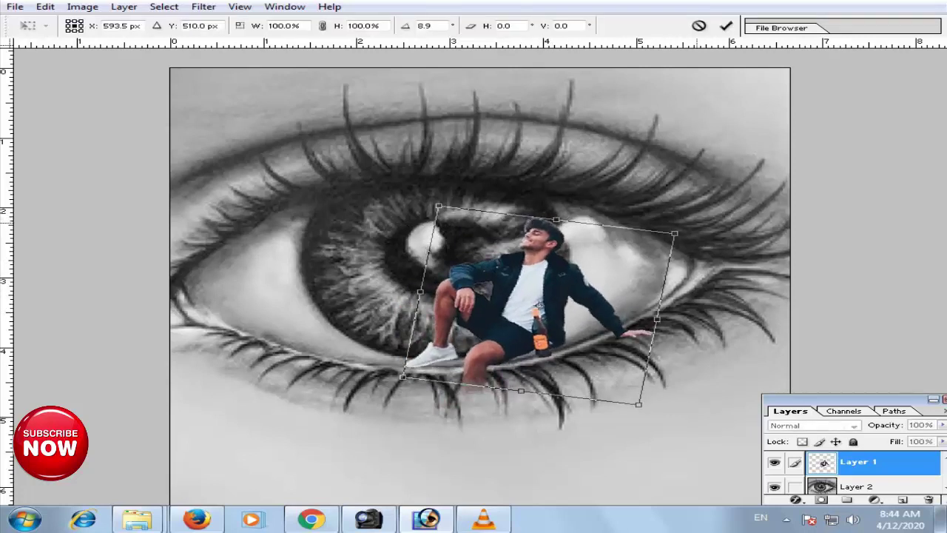
key("Down")
key("Down")
key("Left")
key("Left")
key("Down")
key("Down")
key("Down")
key("Down")
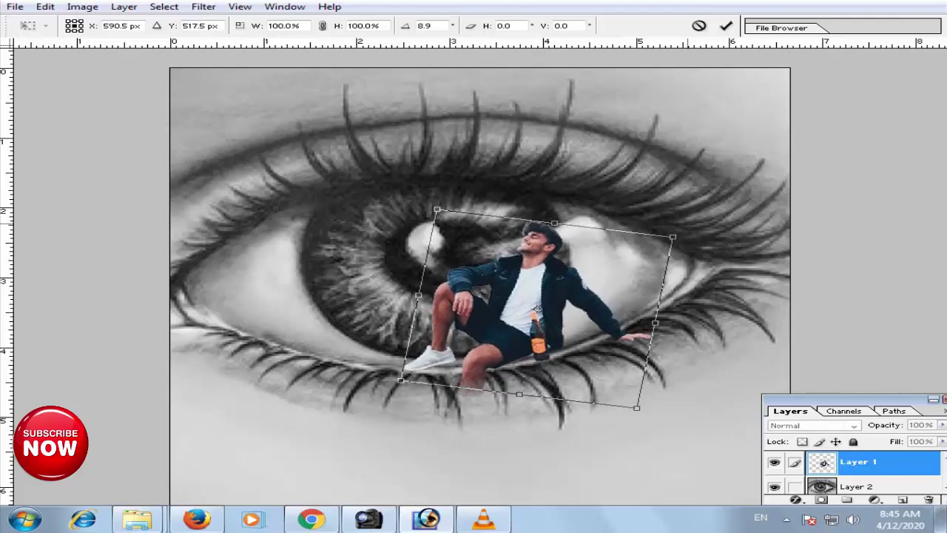
key("Down")
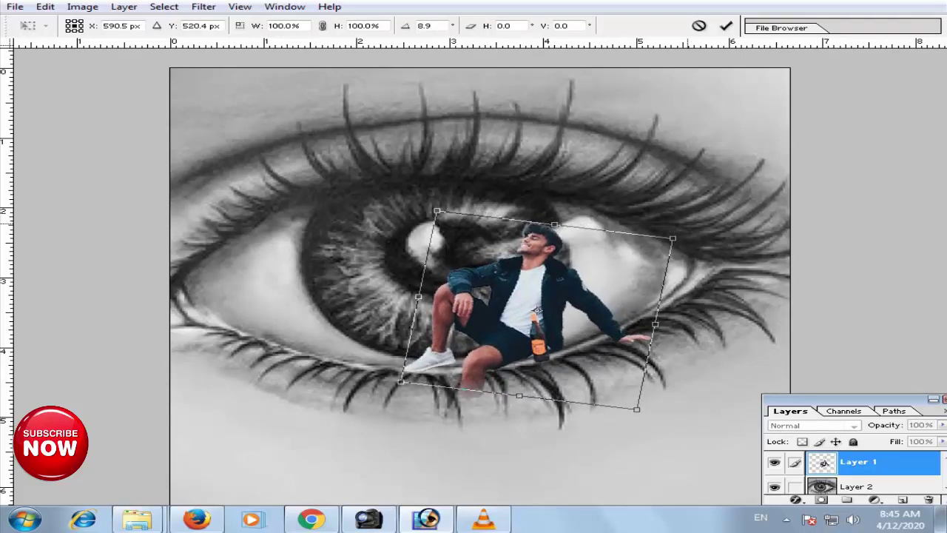
key("Return")
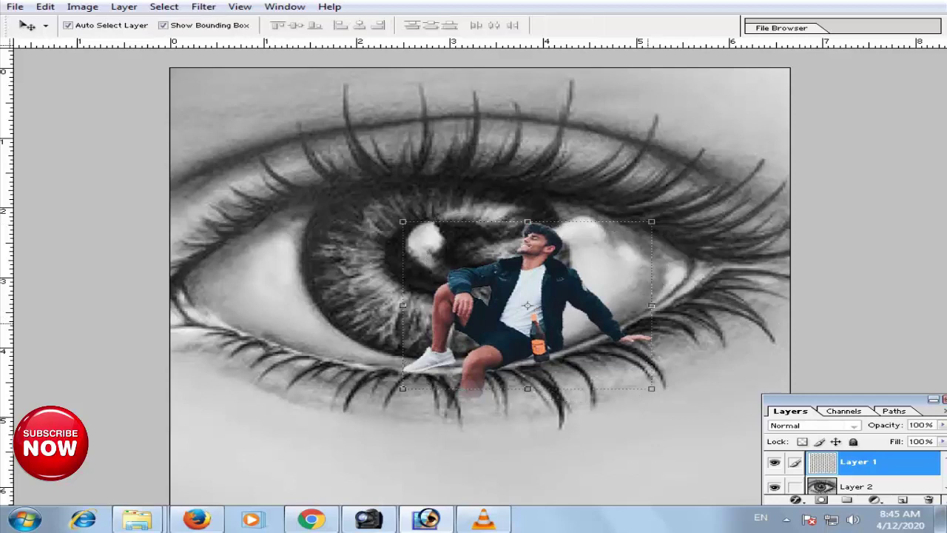
Select the man's outstretched forearm and hand with a rectangular marquee on Layer 1
key("m")
left_click_drag(578, 264, 653, 315)
Try to distort the selected forearm so the hand follows the lower lid, and undo the distortion
key("ctrl+t")
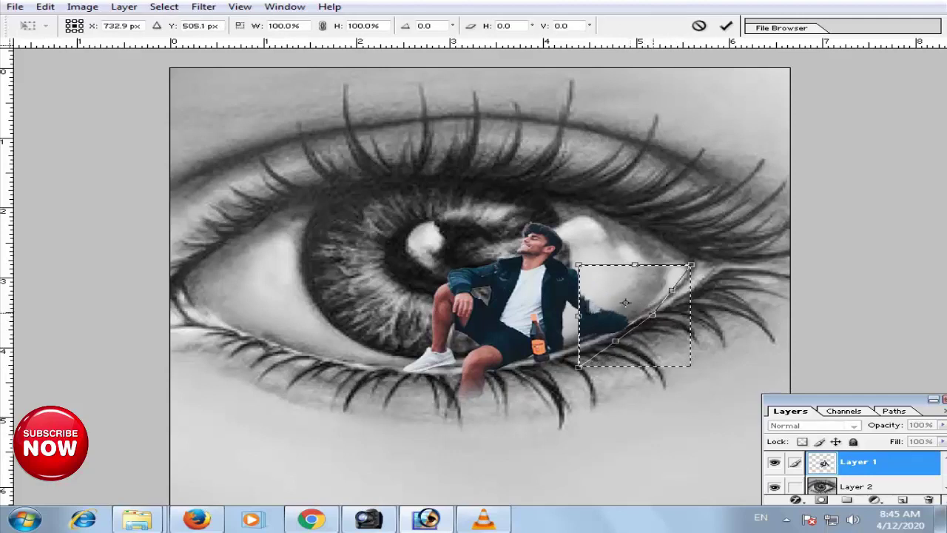
key("Return")
key("ctrl+d")
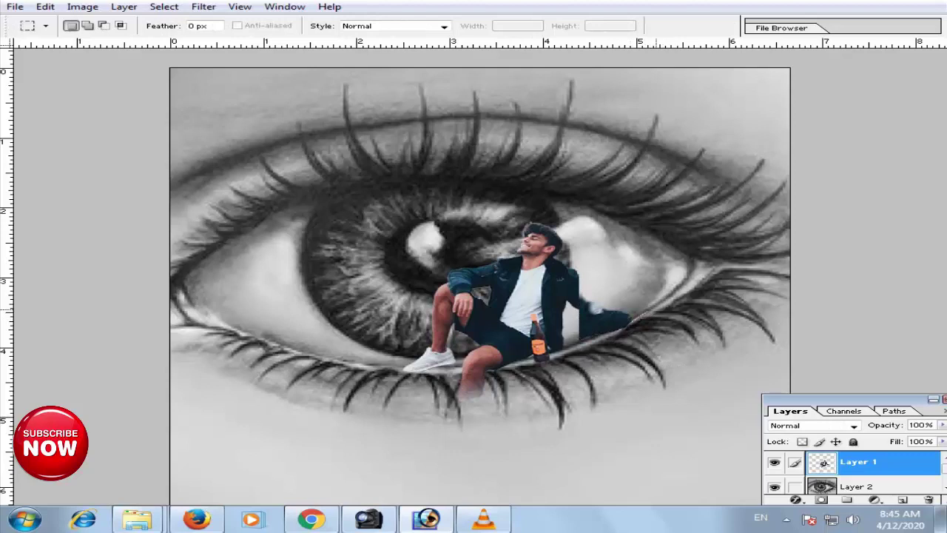
key("ctrl+alt+z")
key("ctrl+alt+z")
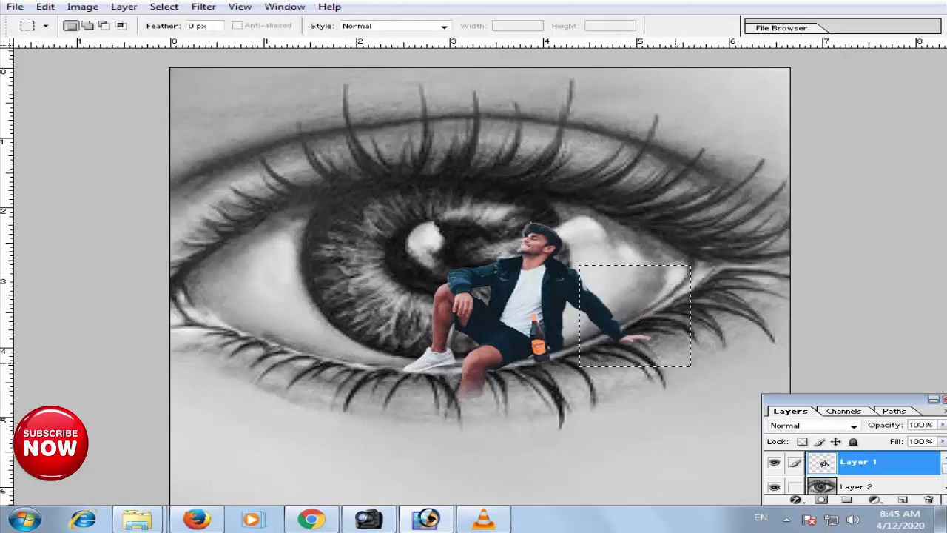
Transform the selected forearm, raising its outer end slightly so the hand rests on the lower lid
key("ctrl+t")
left_click_drag(691, 365, 671, 356)
left_click_drag(681, 310, 688, 277)
key("Return")
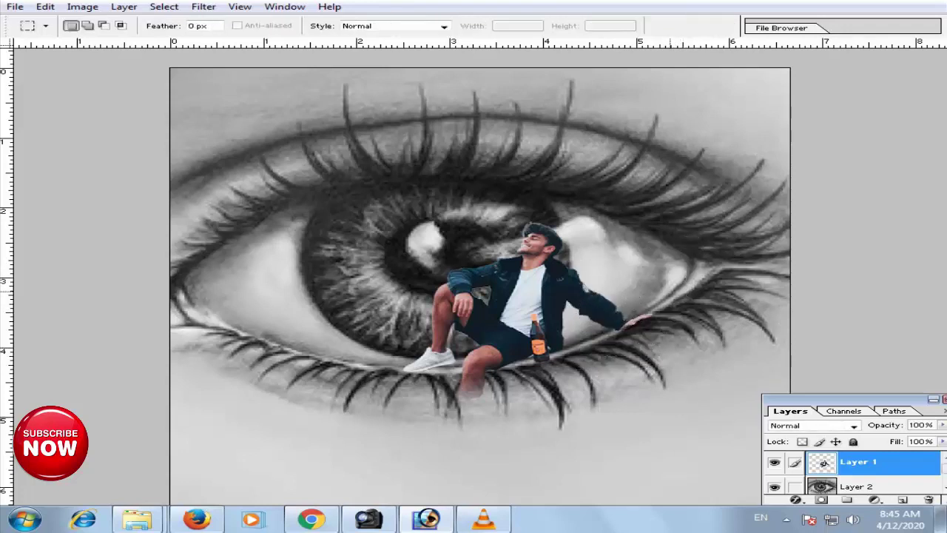
scroll(669, 292, "up", 1)
scroll(660, 291, "up", 1)
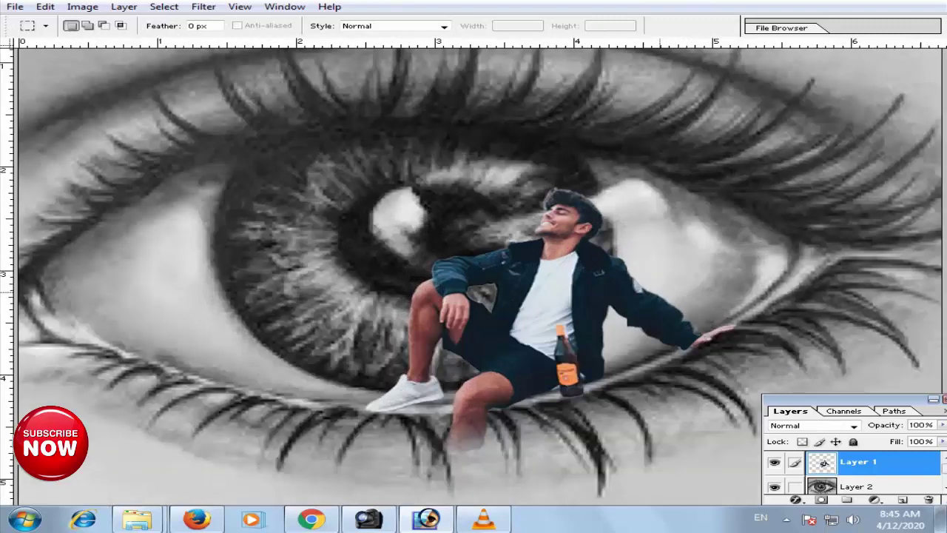
scroll(479, 271, "down", 2)
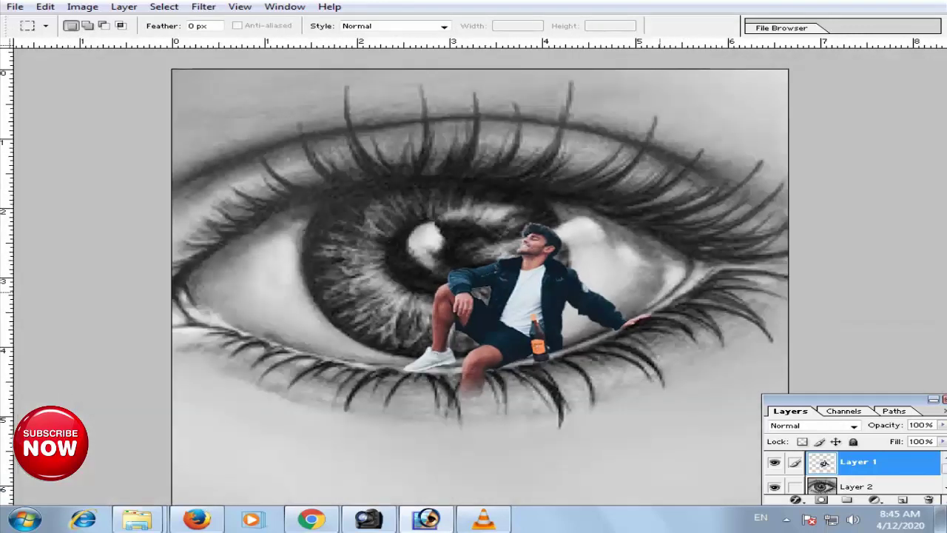
scroll(480, 284, "up", 1)
scroll(457, 307, "down", 1)
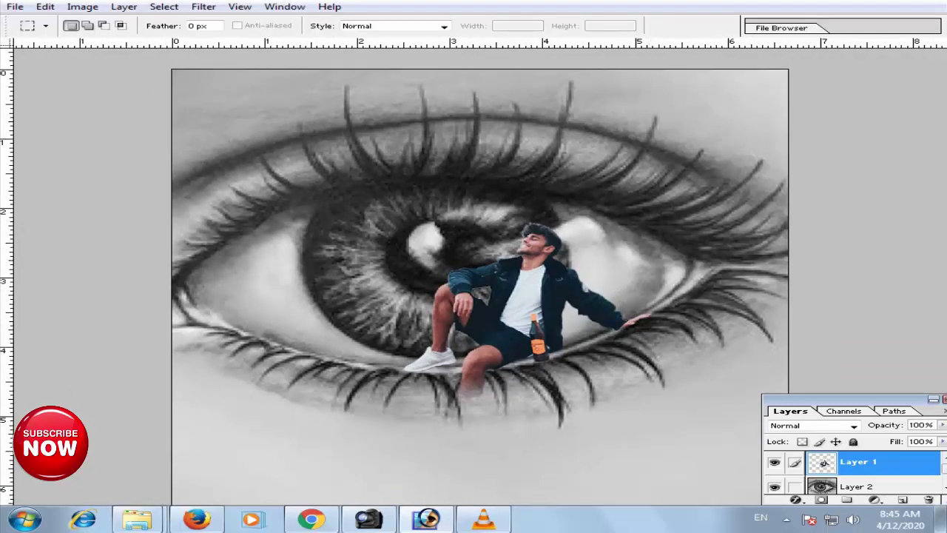
Outline the whole eye opening on Layer 2 along both lids with the Polygonal Lasso
left_click(857, 487)
key("l")
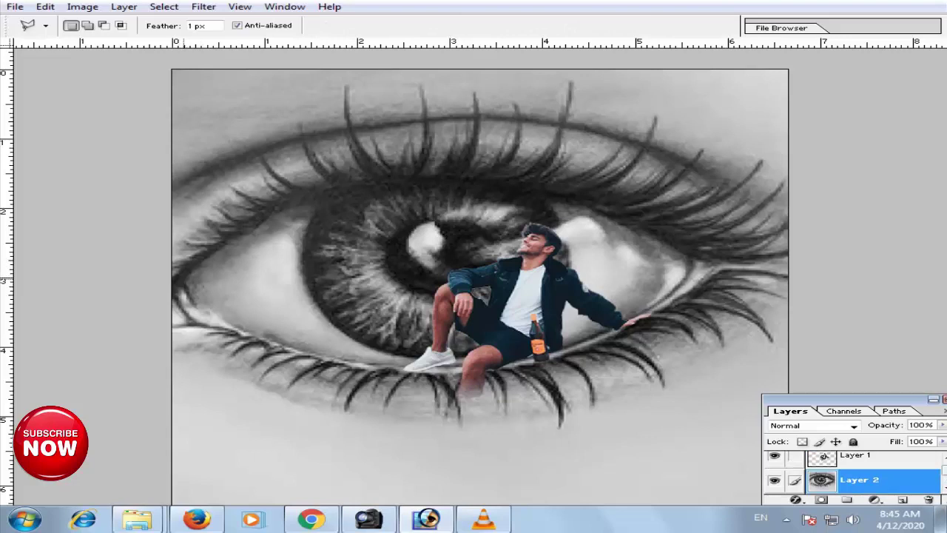
left_click(184, 279)
left_click(266, 218)
left_click(364, 188)
left_click(481, 189)
left_click(551, 197)
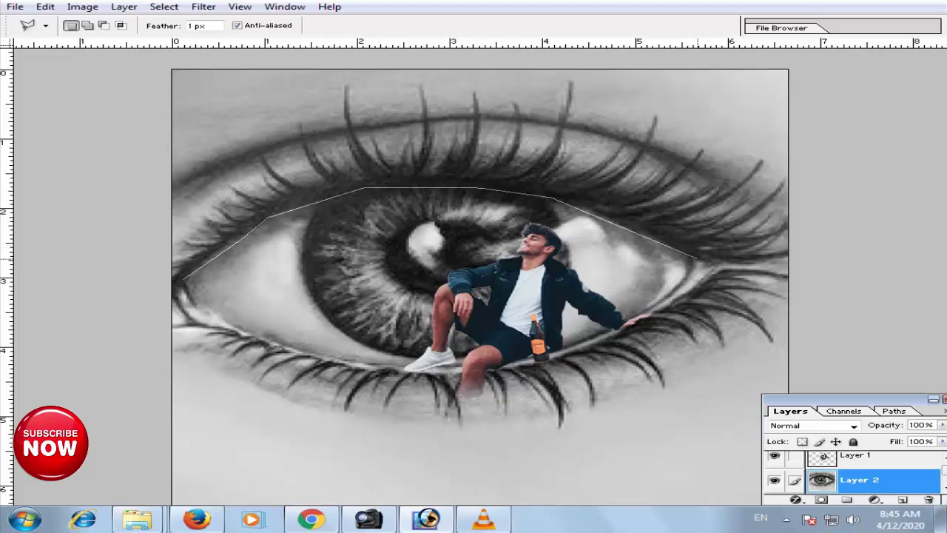
left_click(671, 290)
left_click(607, 333)
left_click(532, 357)
left_click(406, 361)
left_click(296, 347)
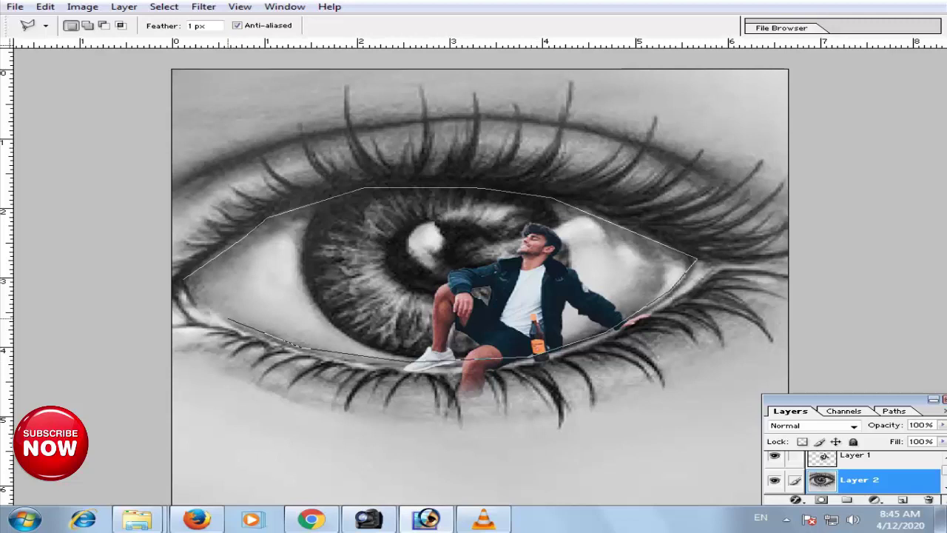
left_click(185, 282)
Feather the eye-opening selection on Layer 2 by 10 pixels and separate the opening onto its own layer
key("ctrl+alt+d")
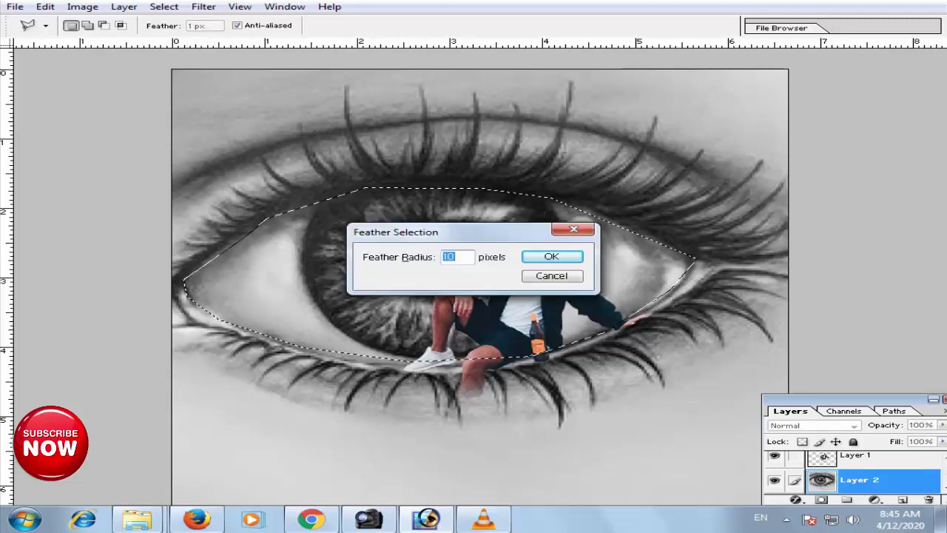
key("Return")
key("Delete")
key("ctrl+d")
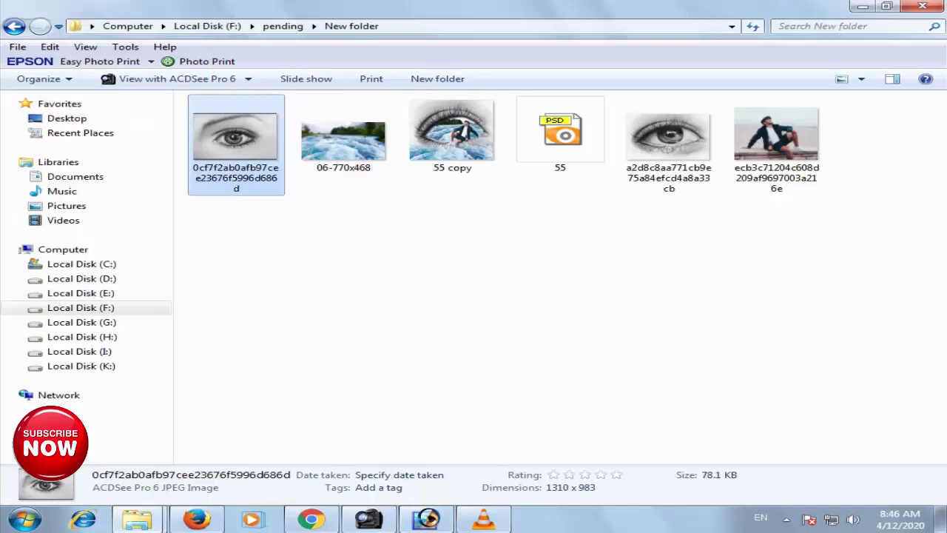
Bring the river photo 06-770x468 into the composition, clip it to the eye opening and reposition it there
left_click_drag(344, 140, 444, 333)
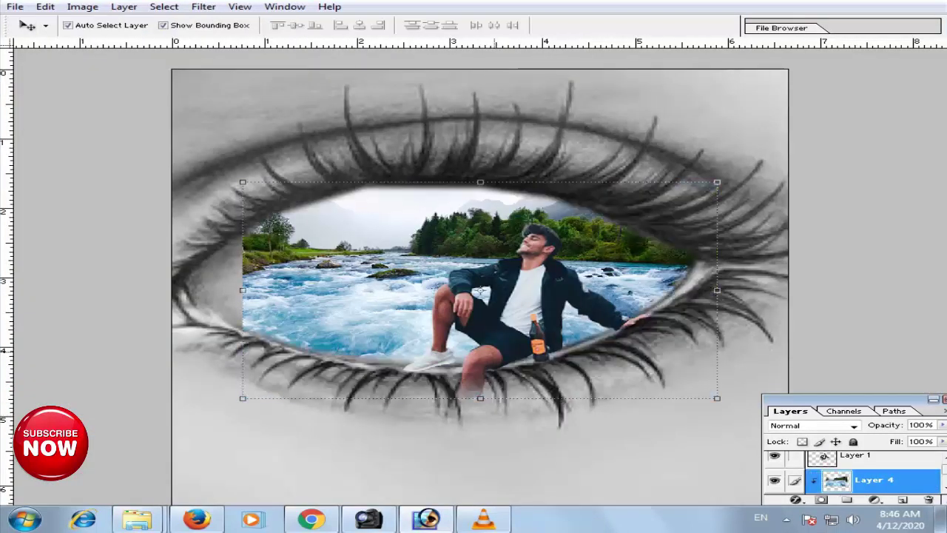
key("g")
key("v")
left_click_drag(391, 297, 369, 260)
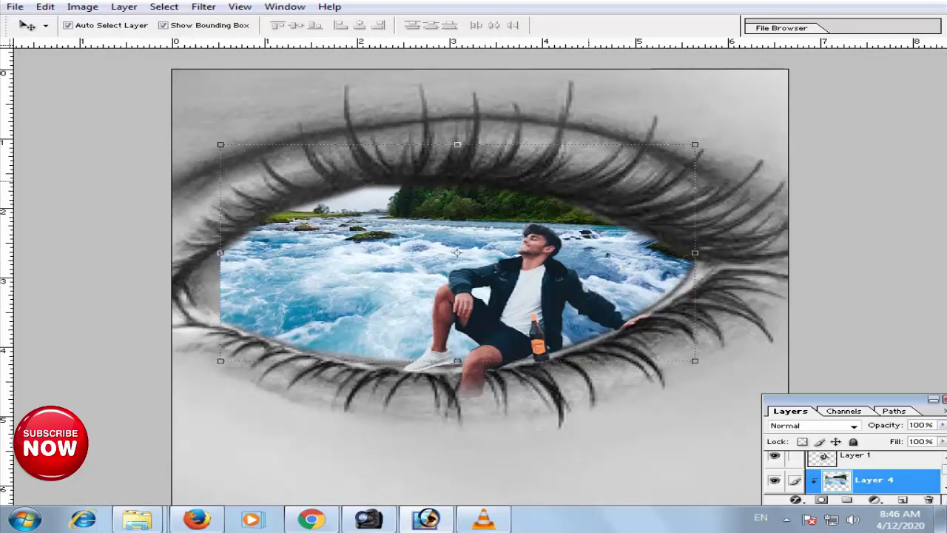
Scale the river on Layer 4 to 112.1% width and 91.0% height so it fills the eye opening, and desaturate it
key("ctrl+t")
left_click_drag(695, 144, 704, 163)
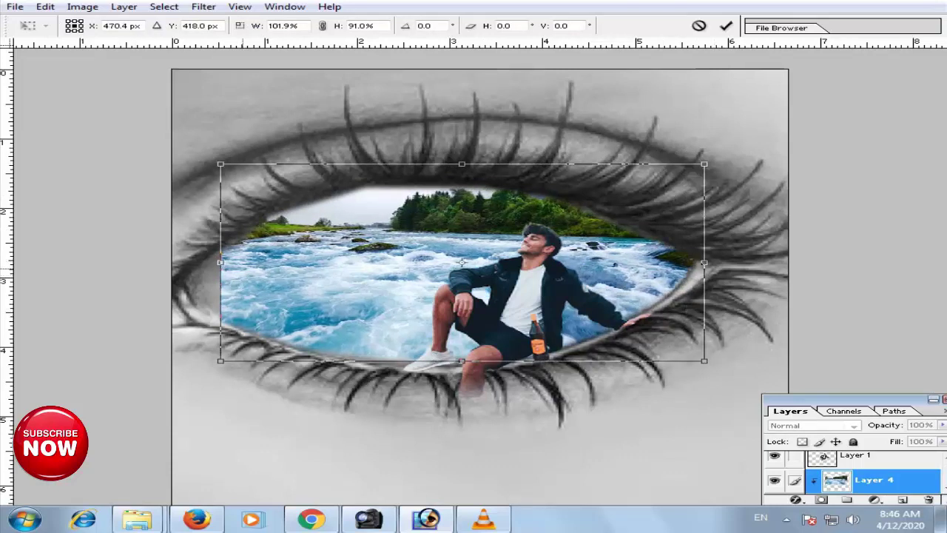
left_click_drag(220, 262, 171, 262)
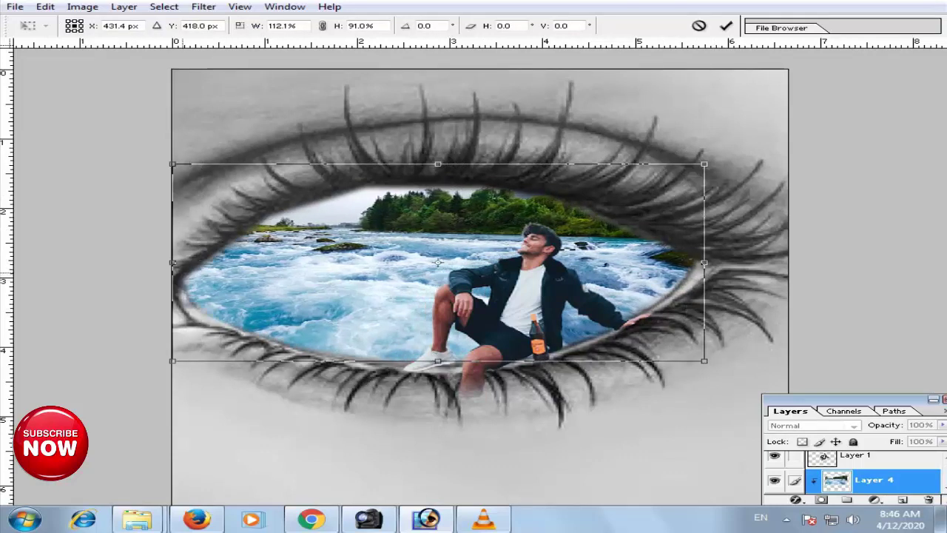
key("Return")
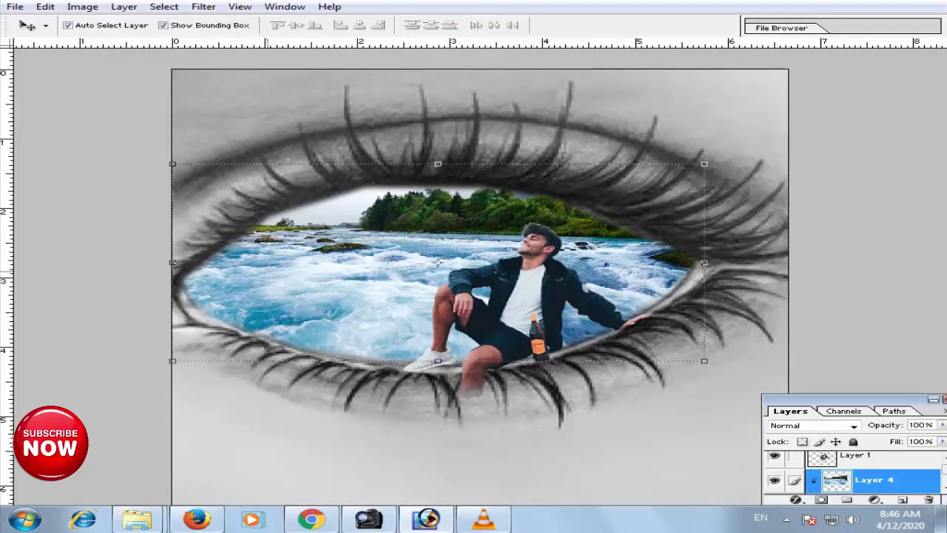
key("ctrl+shift+u")
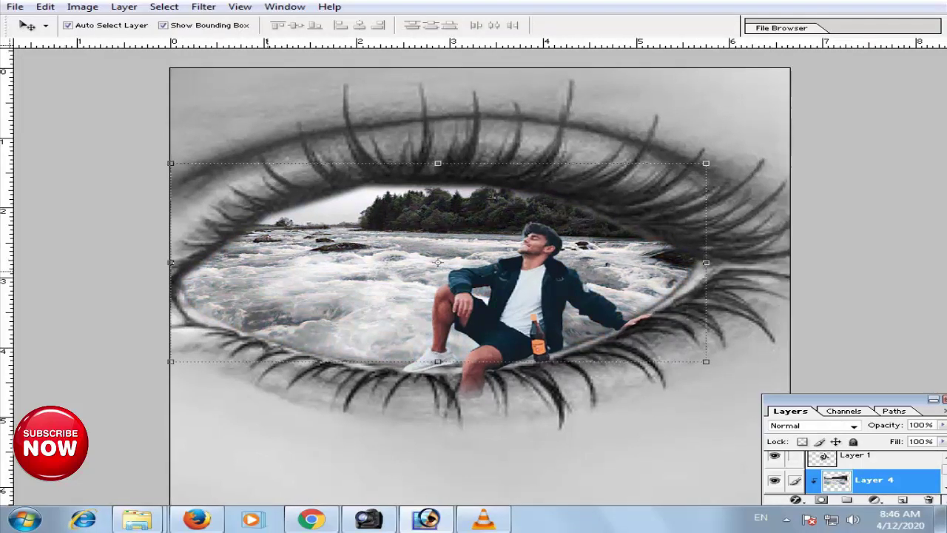
Nudge the man on Layer 1 slightly down onto the lower lid
left_click(443, 297)
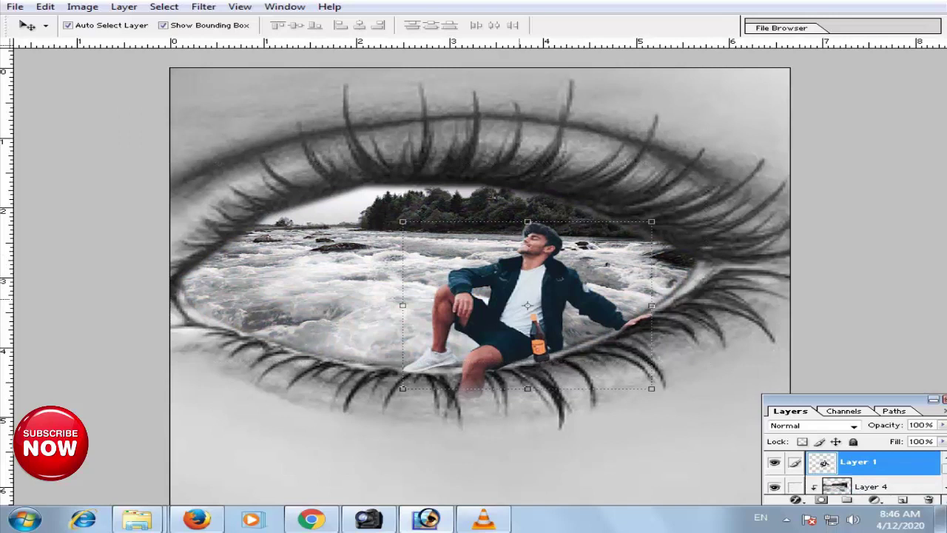
key("Down")
key("Down")
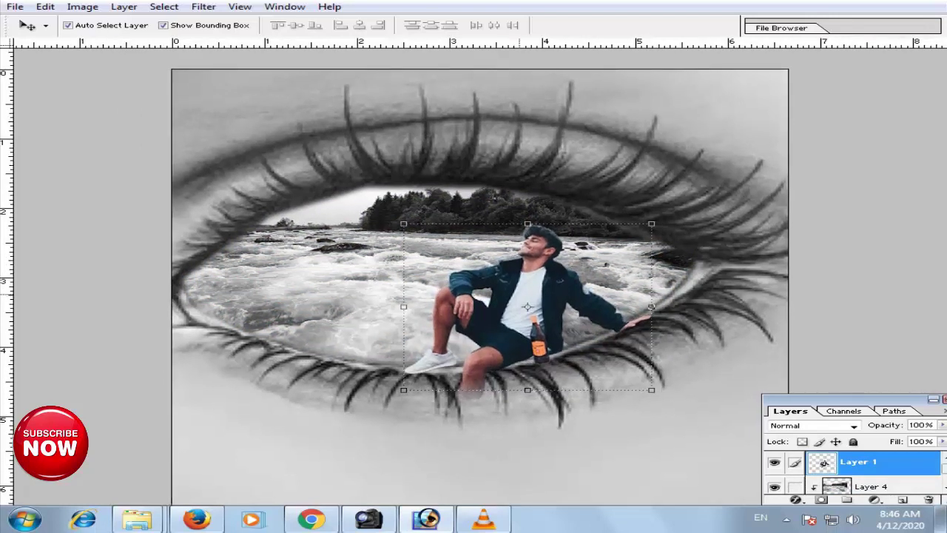
Add the river photo again above the man, place it along the canvas's lower edge and stretch it past the full canvas width
key("ctrl+minus")
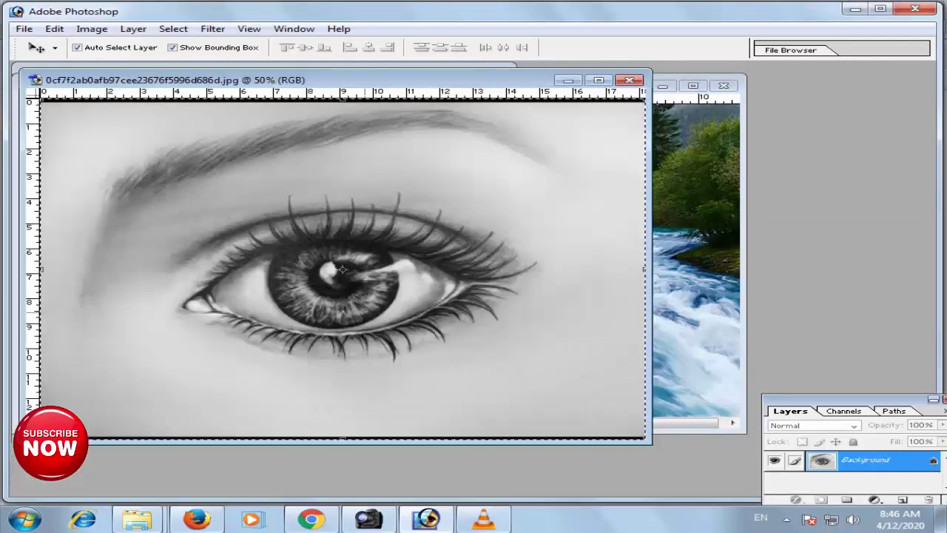
key("ctrl+Tab")
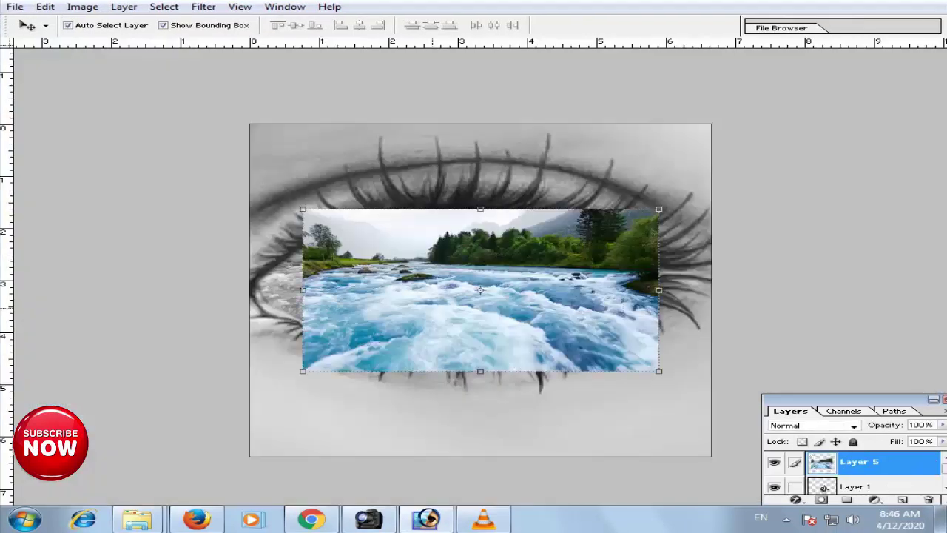
left_click_drag(480, 290, 420, 374)
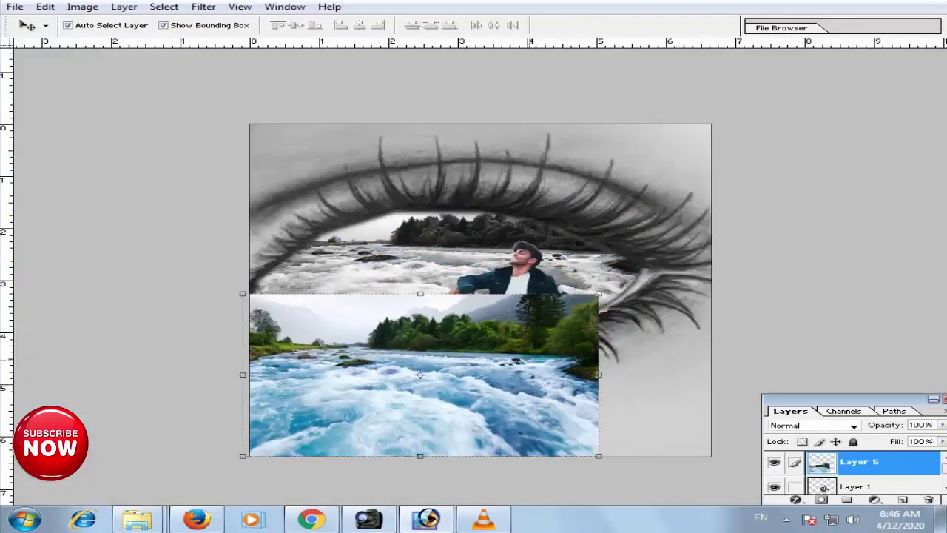
left_click_drag(598, 374, 770, 375)
key("Return")
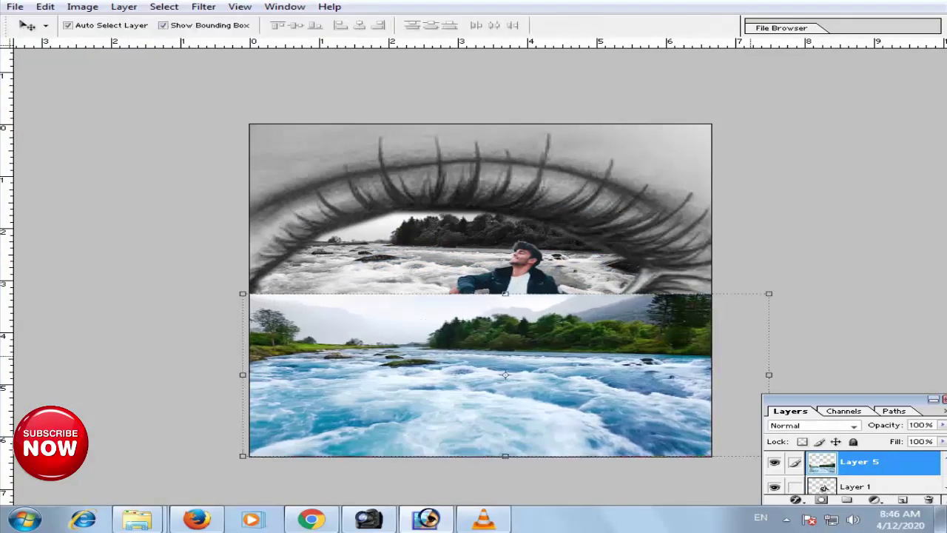
Delete the upper part of the Layer 5 river with a rectangular selection feathered 20 pixels, and desaturate the remaining water
key("m")
left_click_drag(225, 281, 851, 364)
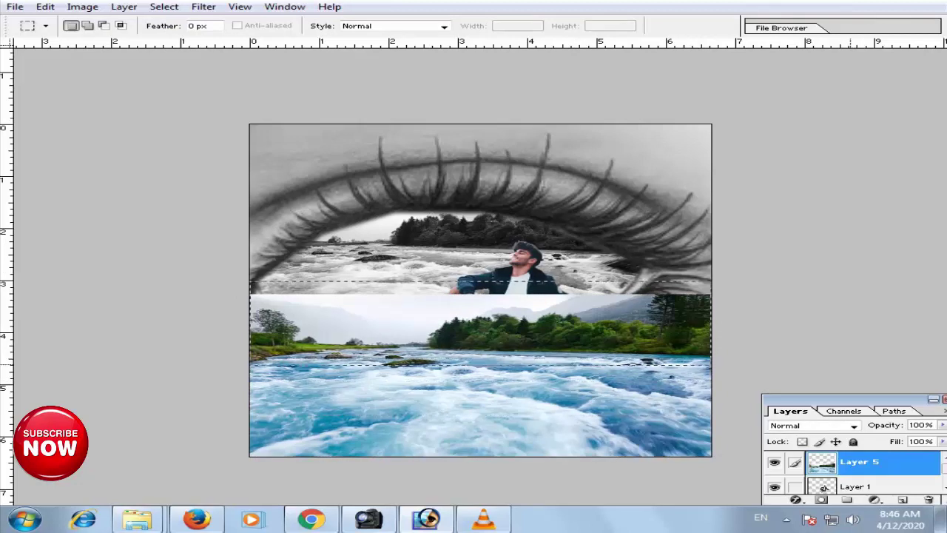
key("ctrl+alt+d")
type("20")
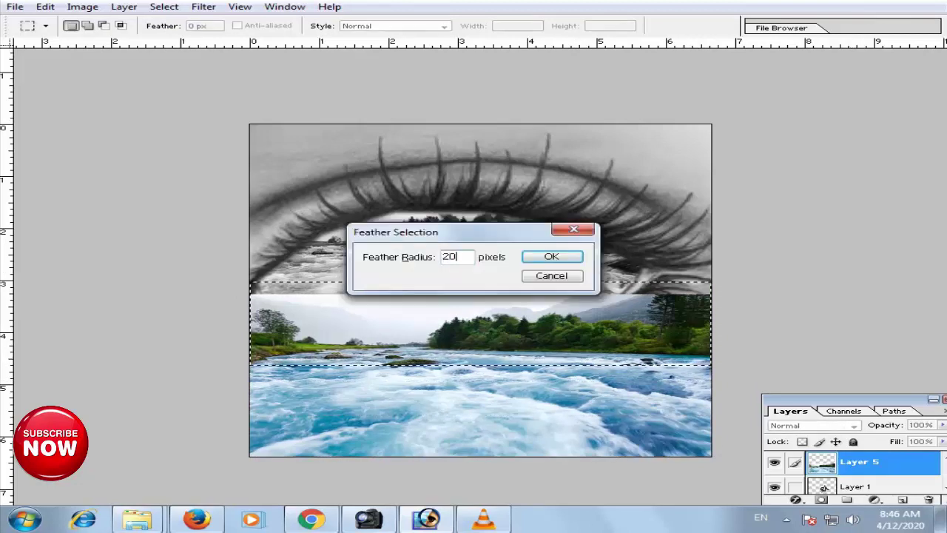
key("Return")
key("Delete")
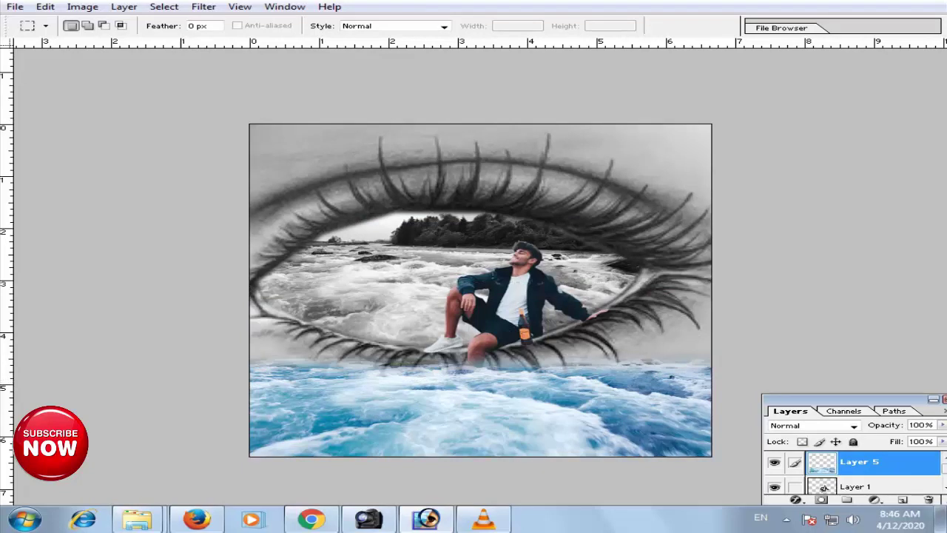
key("ctrl+shift+u")
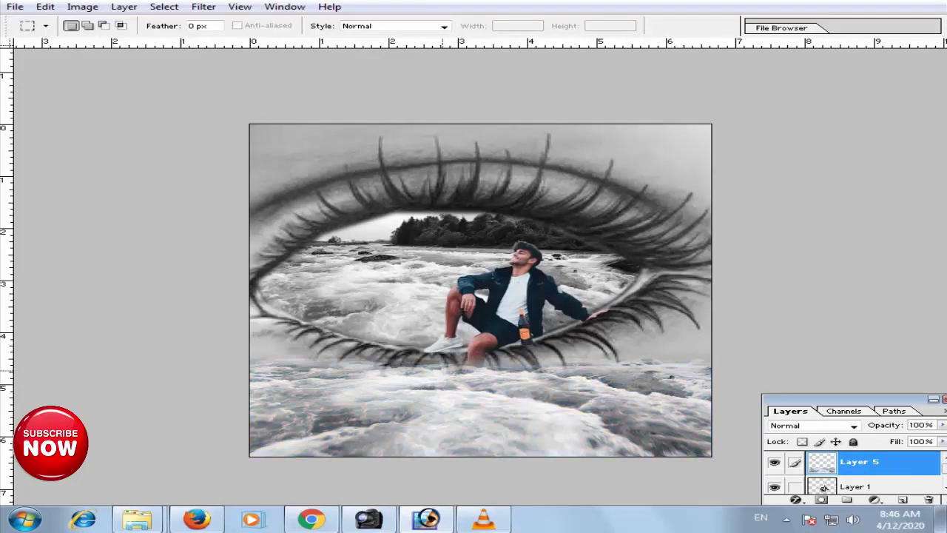
Brighten the man on Layer 1 with a Curves point at input 112, output 132
key("ctrl+0")
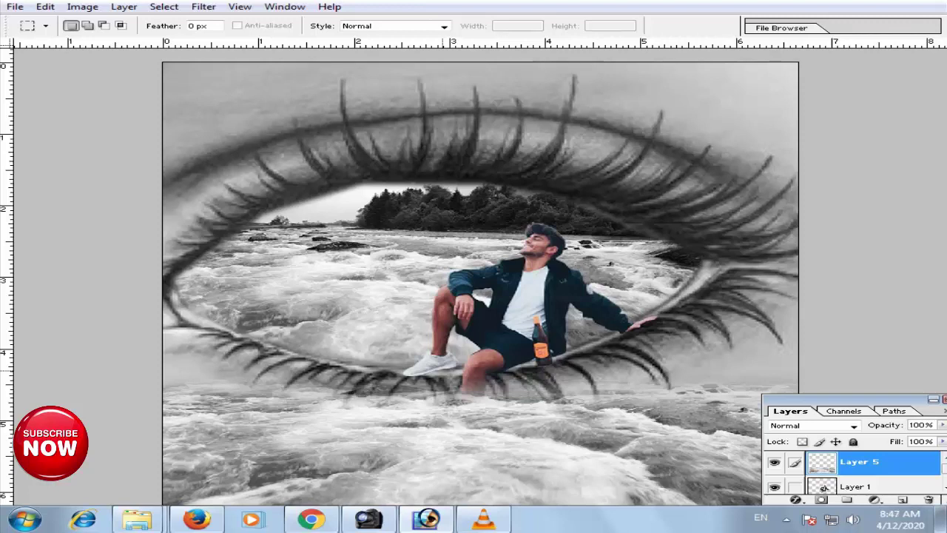
key("v")
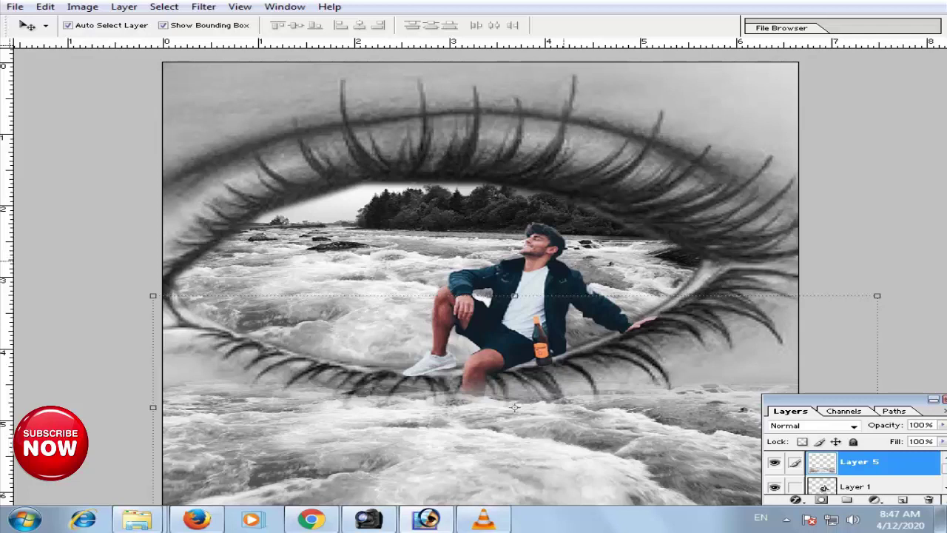
key("alt+bracketleft")
key("ctrl+m")
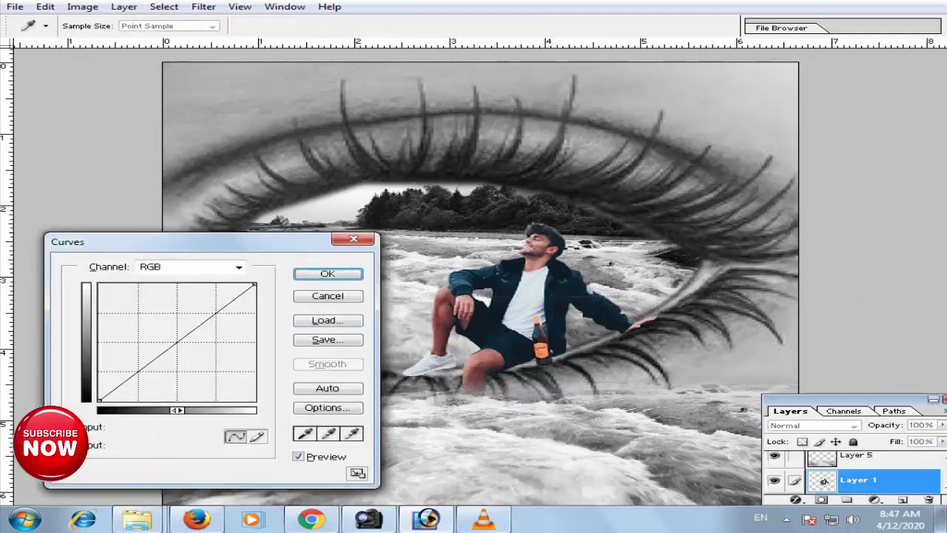
left_click(176, 342)
left_click_drag(176, 342, 167, 340)
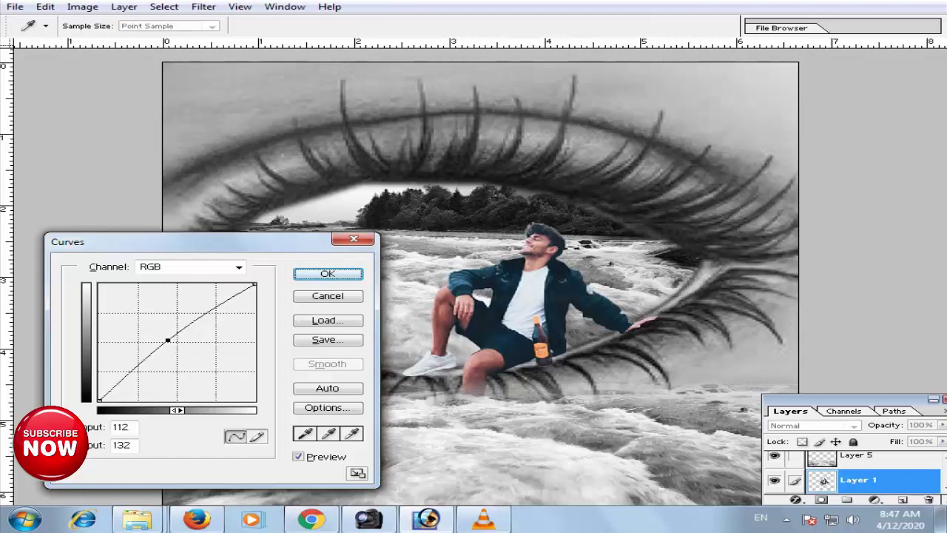
key("Return")
key("v")
Try desaturating the man on Layer 1, and undo the desaturation
key("ctrl+shift+u")
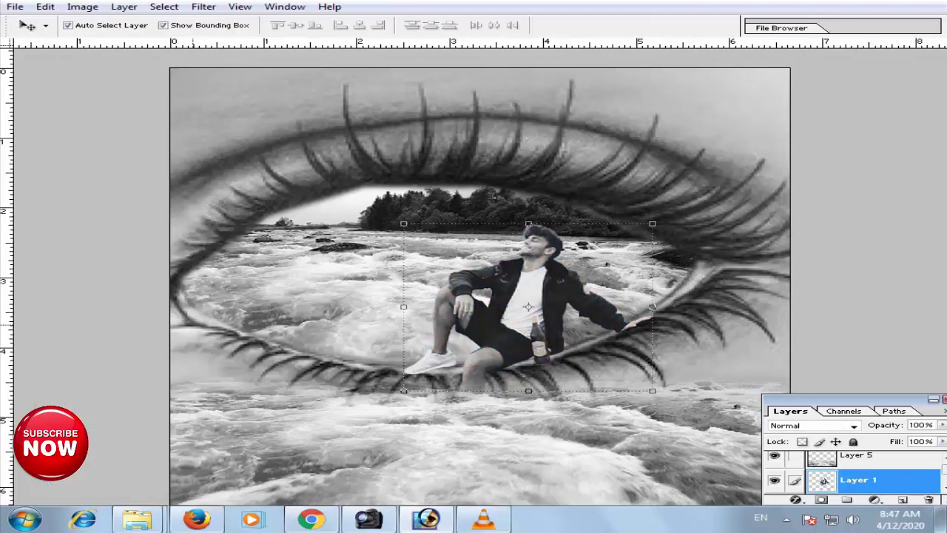
key("ctrl+minus")
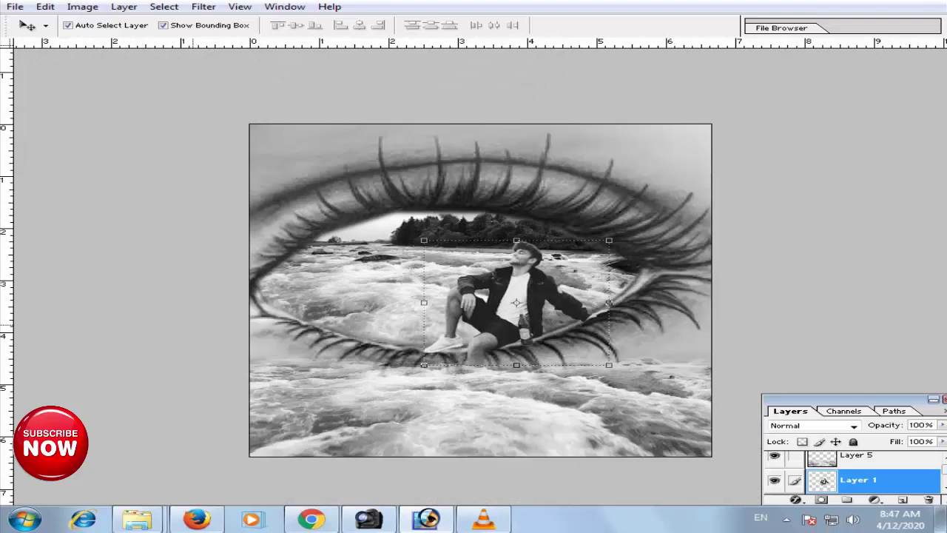
key("ctrl+plus")
key("ctrl+z")
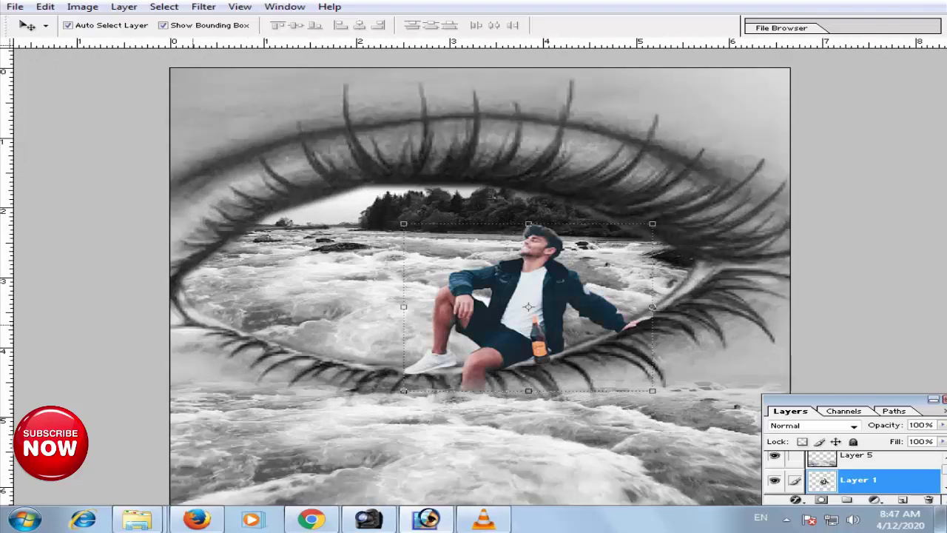
Save a JPEG copy of the composition as 56 in New folder, with quality 12 and the Progressive format option
key("ctrl+minus")
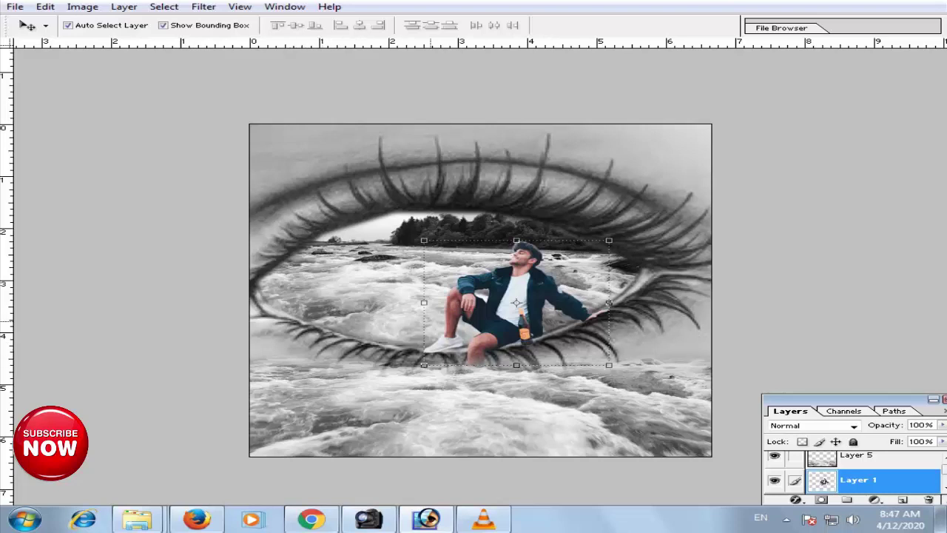
key("ctrl+shift+s")
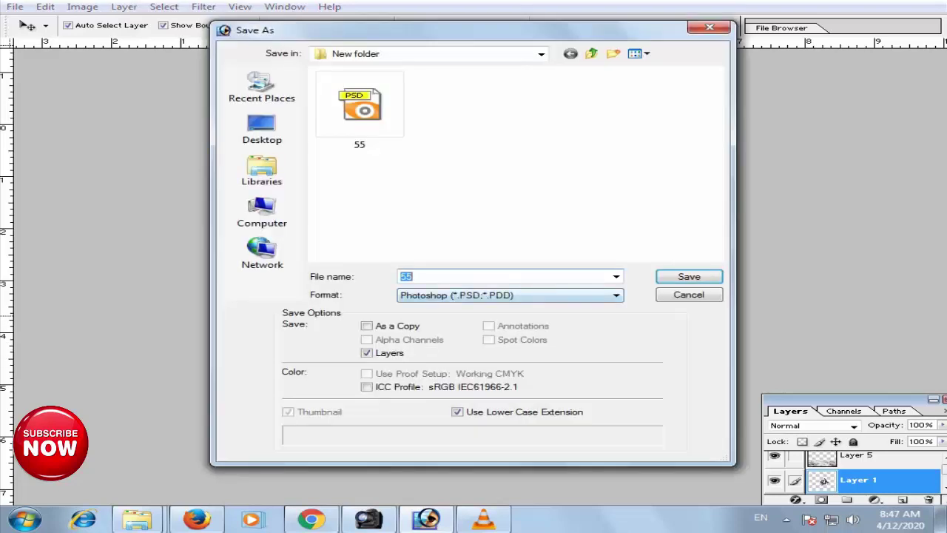
left_click(511, 294)
key("j")
double_click(473, 277)
double_click(473, 276)
left_click(473, 277)
left_click_drag(473, 277, 400, 277)
type("55")
key("Escape")
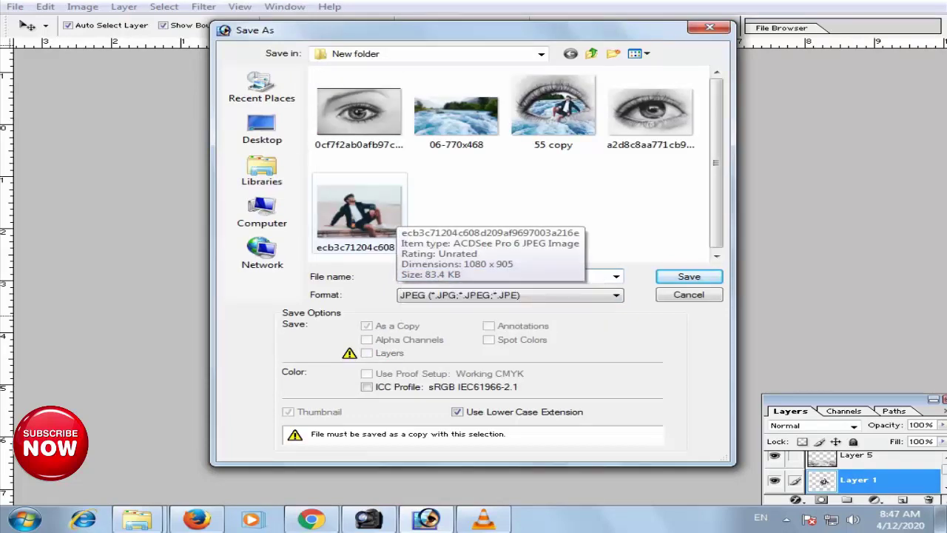
key("Return")
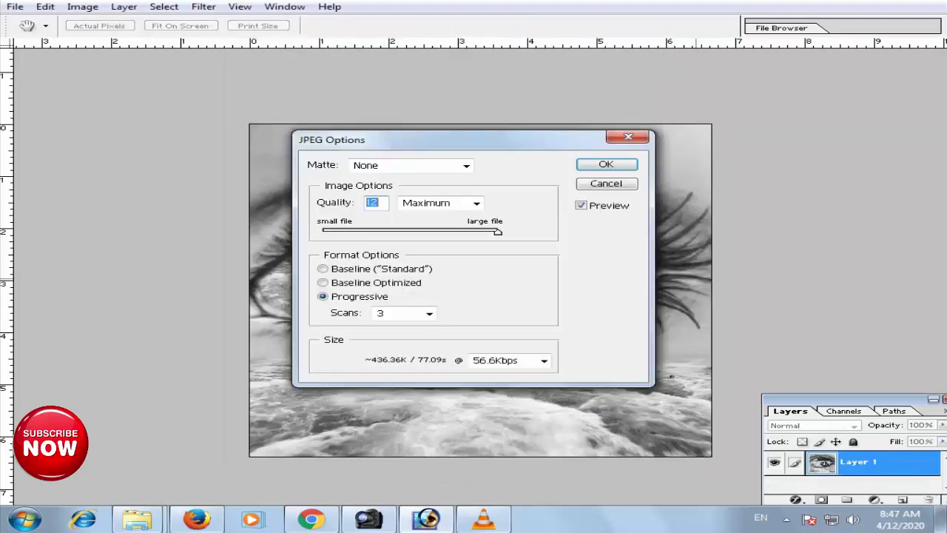
key("Return")
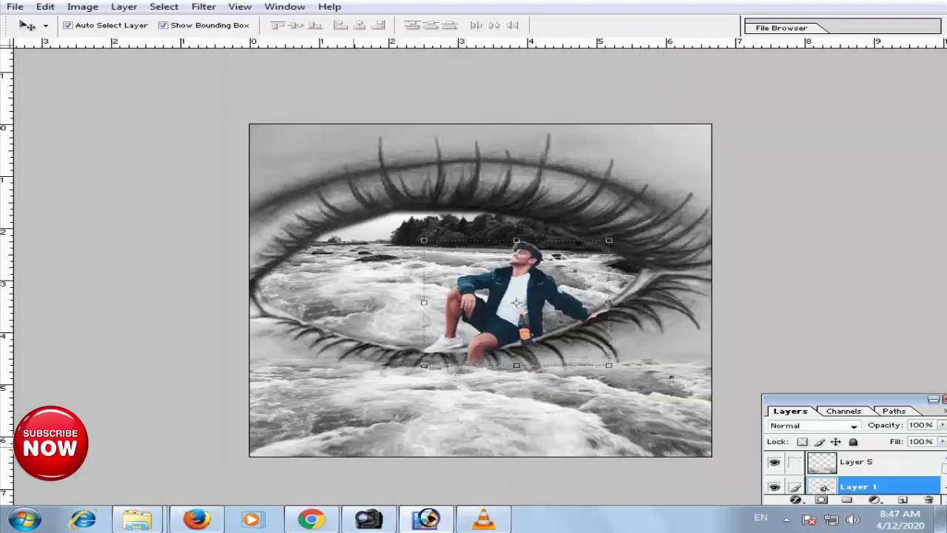
Switch to the New folder window in Windows Explorer and view the exported image 56 in ACDSee Quick View
key("alt+Tab")
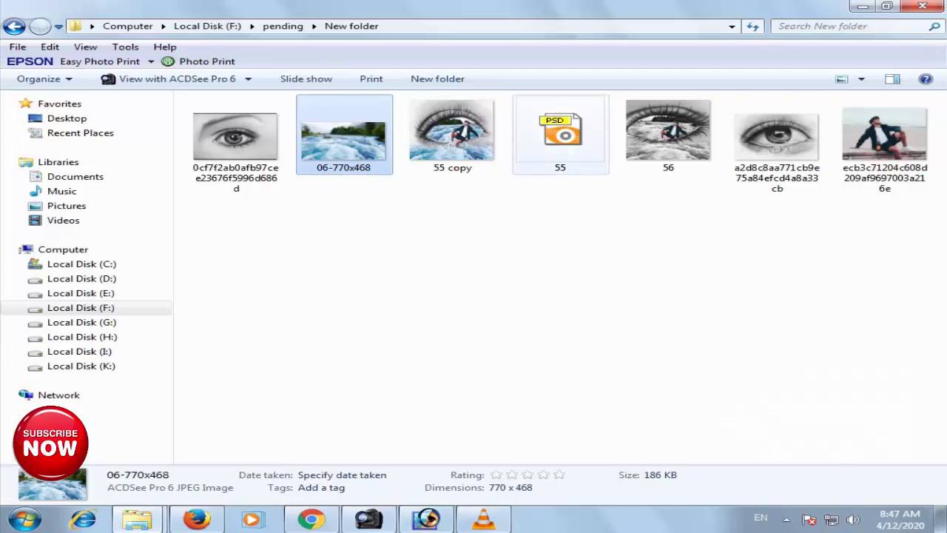
double_click(668, 133)
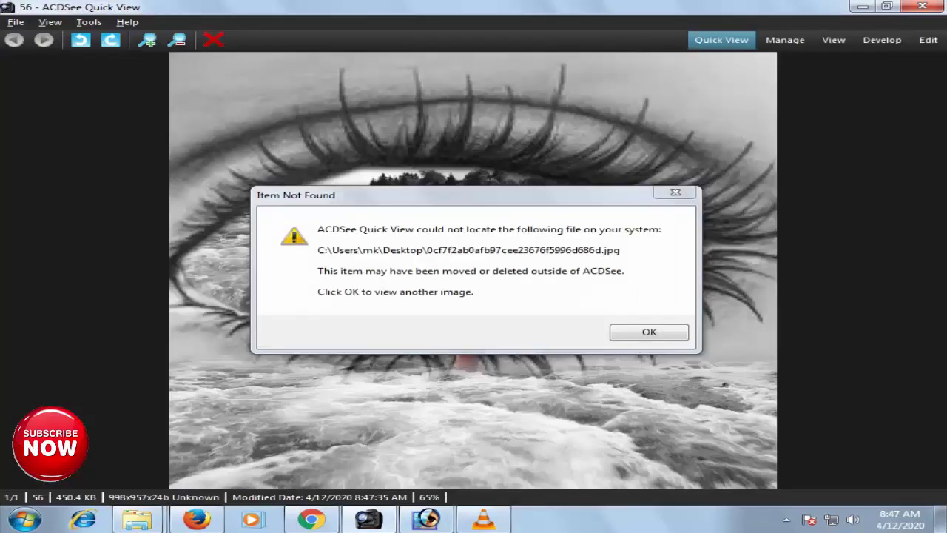
key("Return")
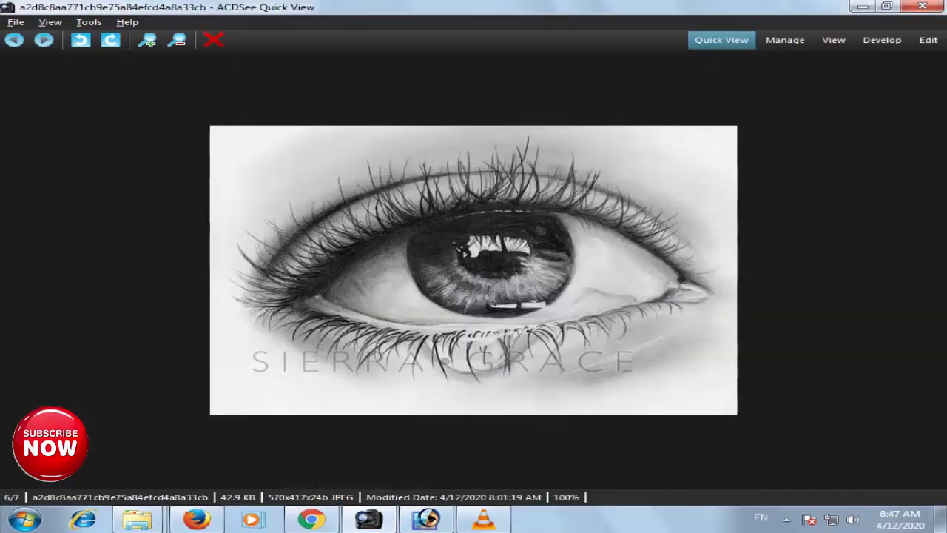
key("Escape")
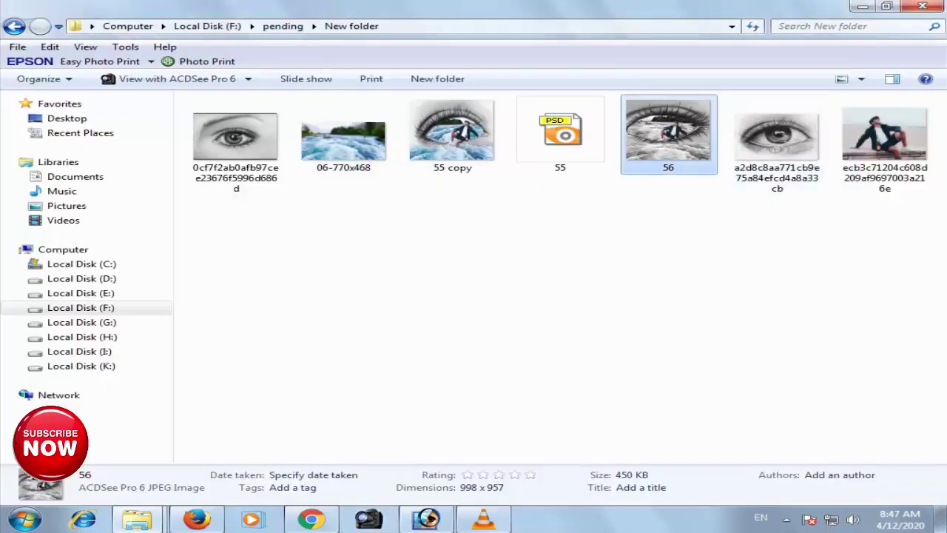
key("Return")
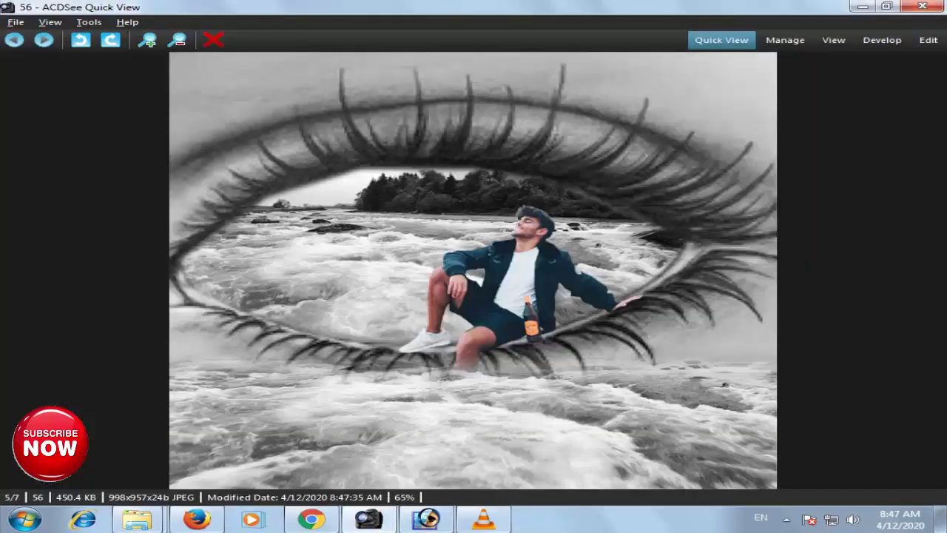